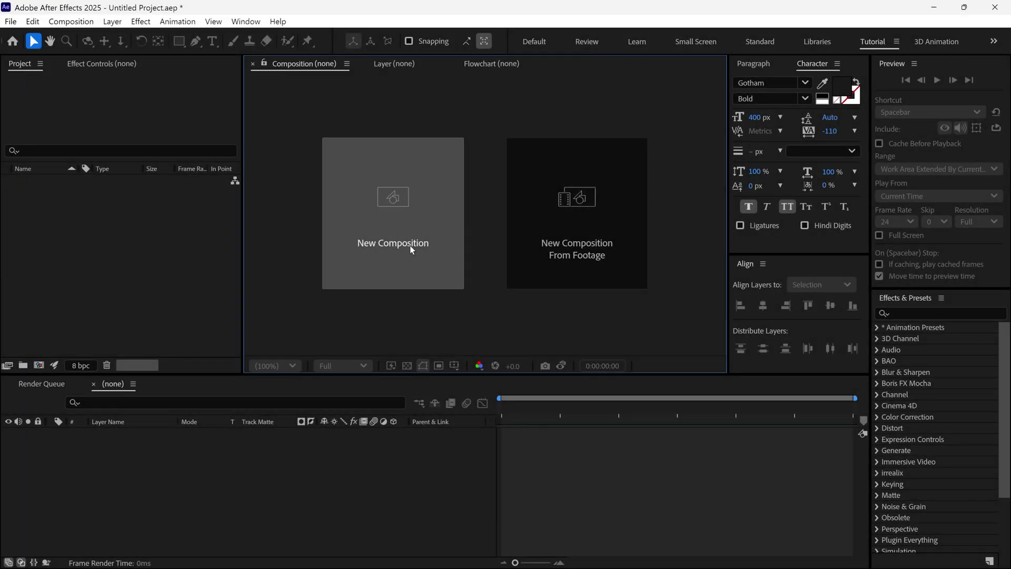
Step: Create a 1920×1080, 24 fps, 5-second composition named mc
click(411, 245)
text(mc)
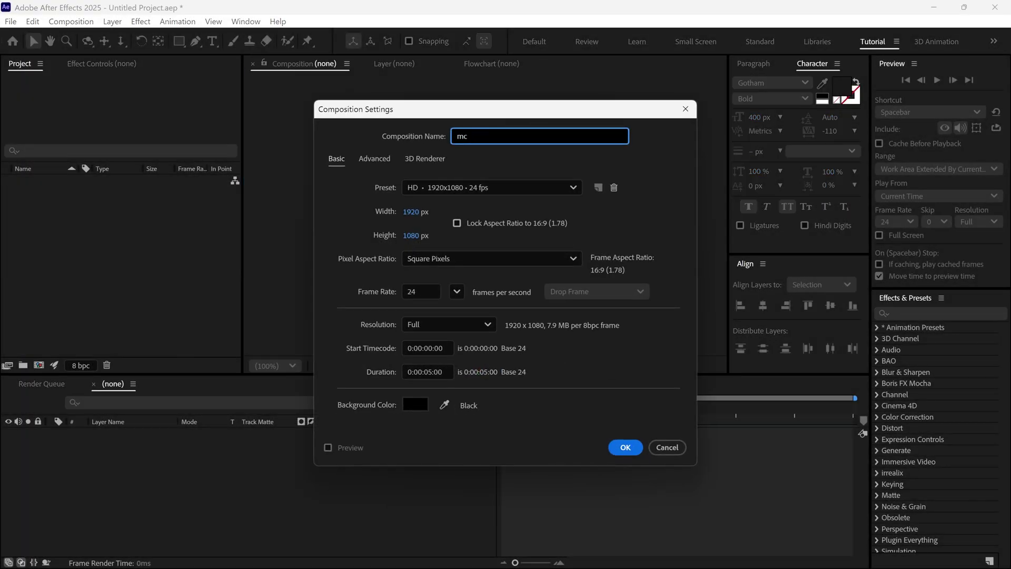
click(424, 292)
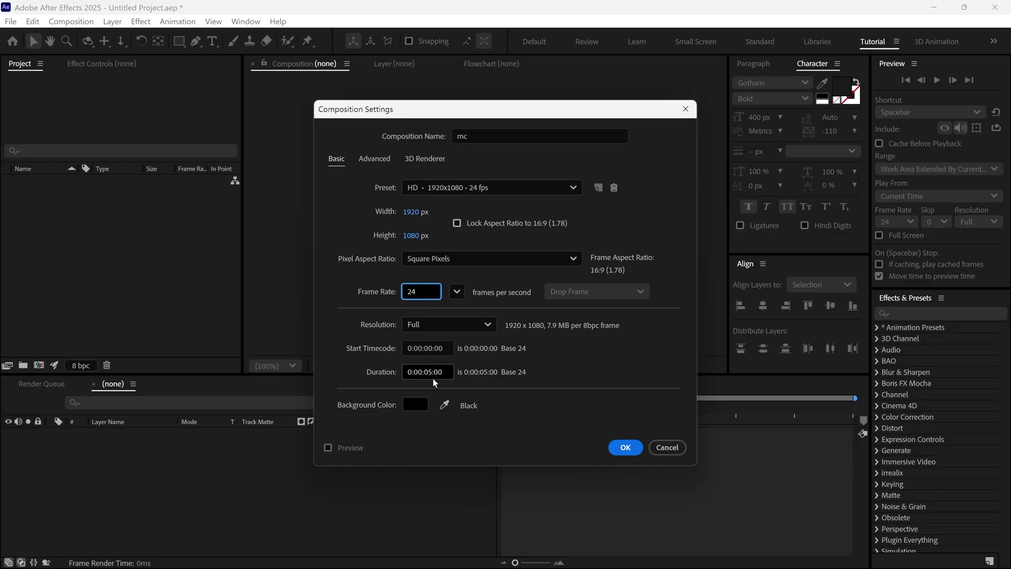
click(428, 372)
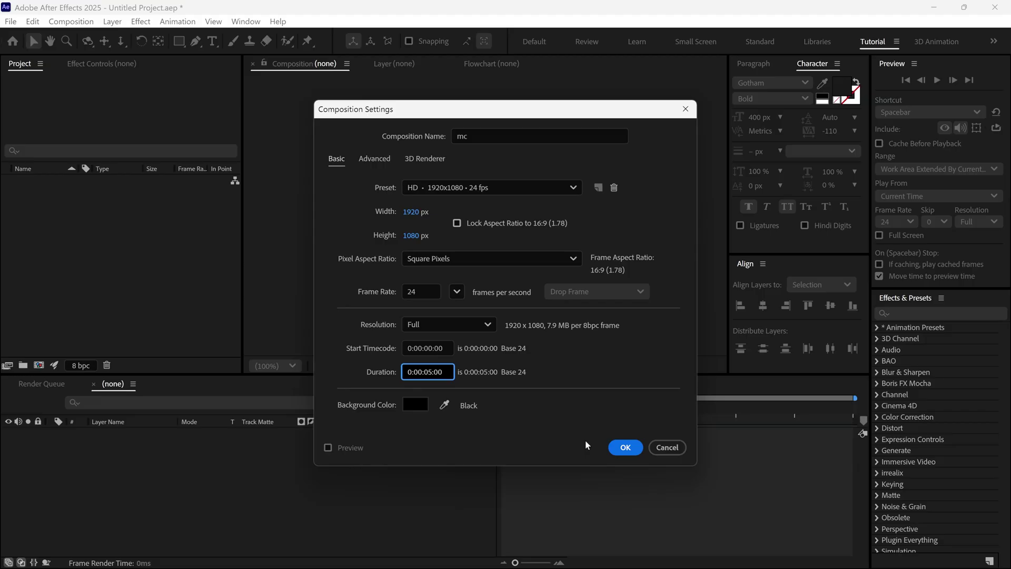
click(623, 447)
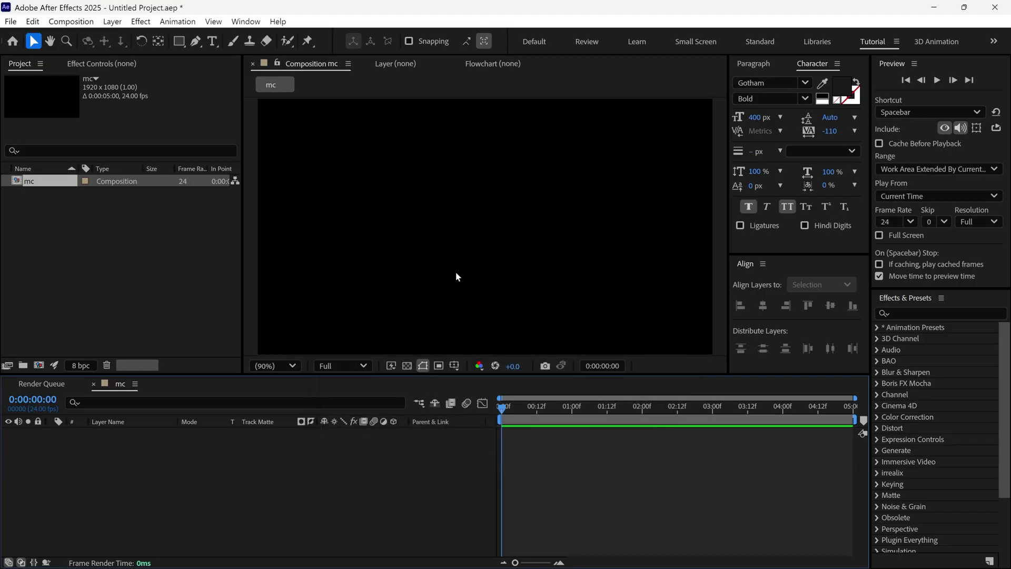
Step: Make a new solid named bg and give it a pale pink colour (E0D5D5)
key(ctrl+y)
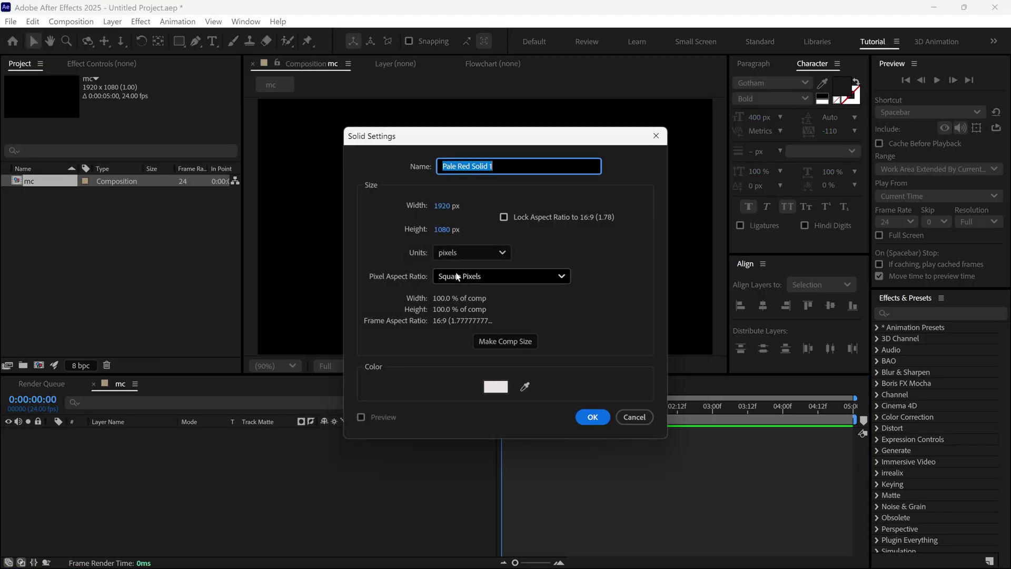
text(bg)
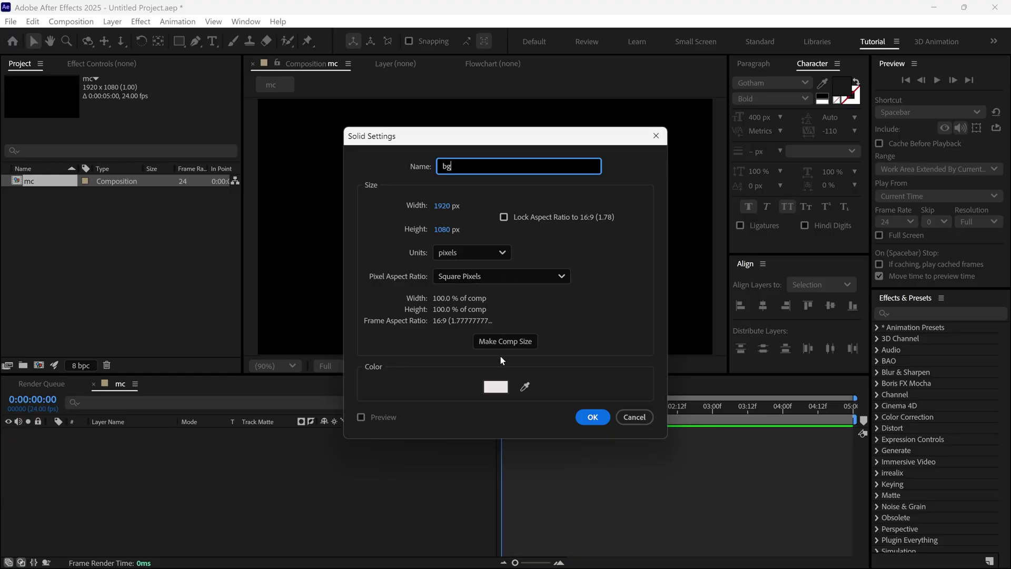
click(495, 387)
drag(363, 226, 363, 229)
click(634, 233)
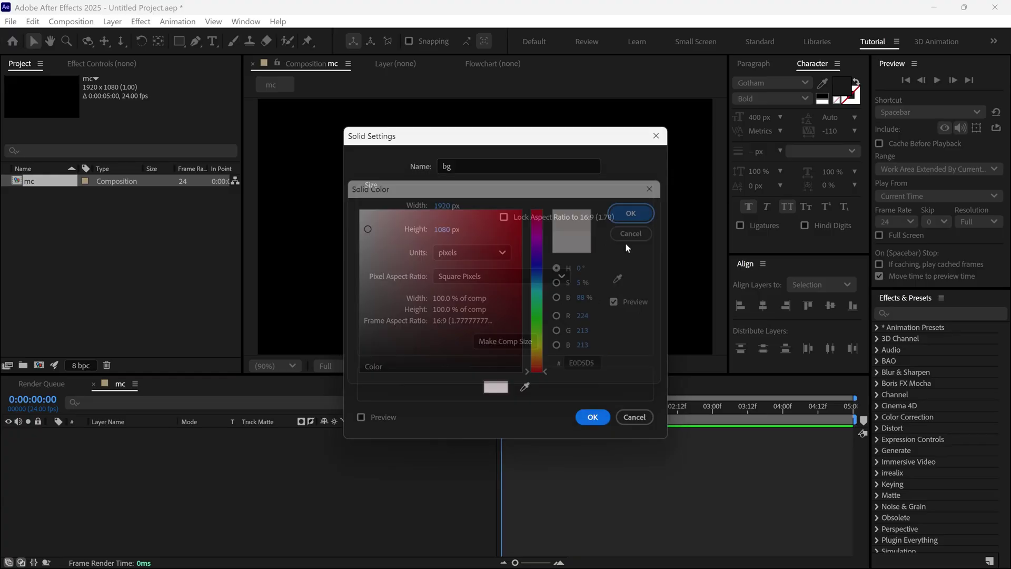
Step: Finish the bg solid and add a RAMP text layer on the canvas
click(588, 417)
key(ctrl+t)
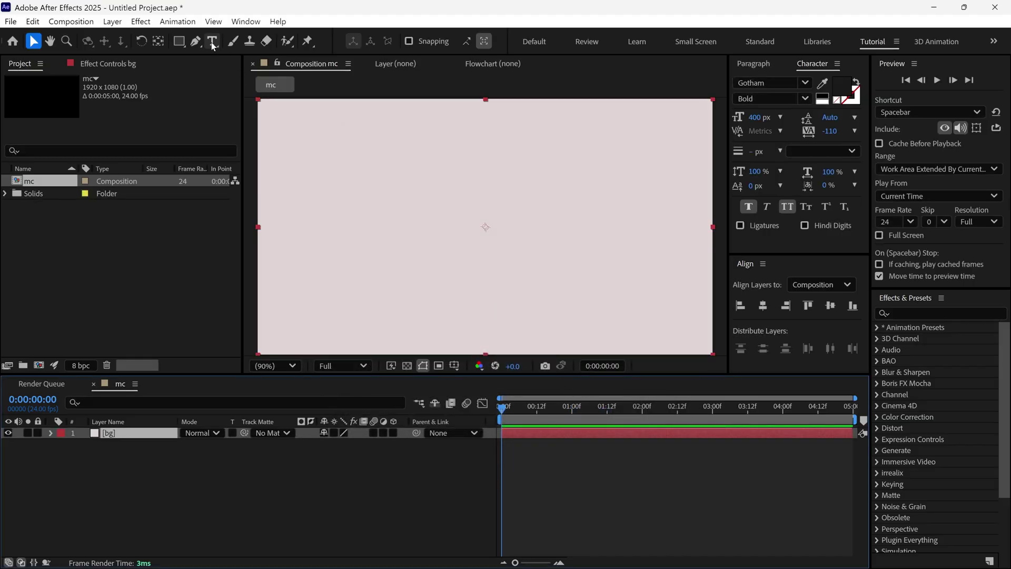
click(419, 239)
text(ra)
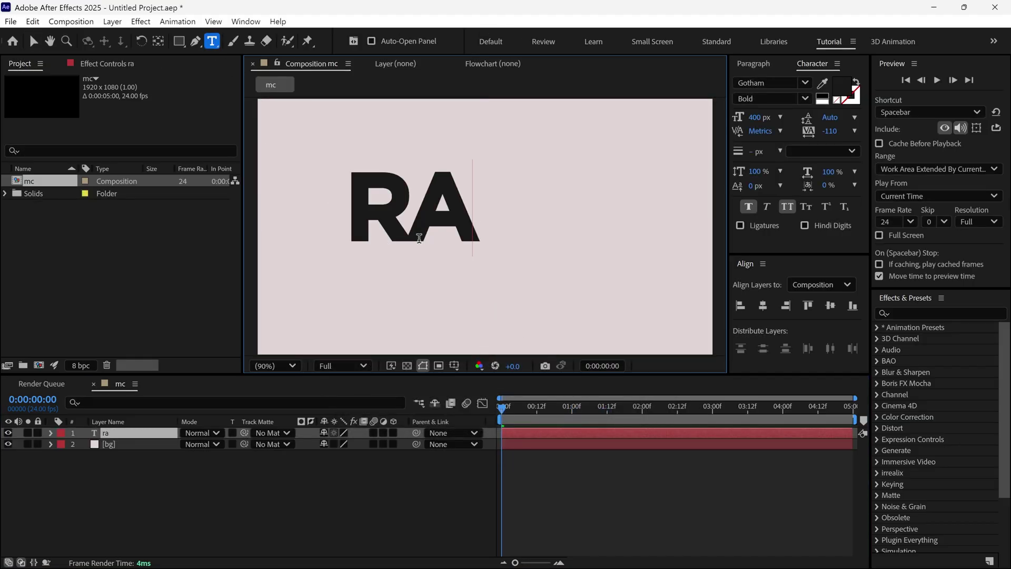
text(mp)
key(Escape)
key(v)
Step: Set the RAMP text to 440 px and centre it horizontally and vertically
click(759, 117)
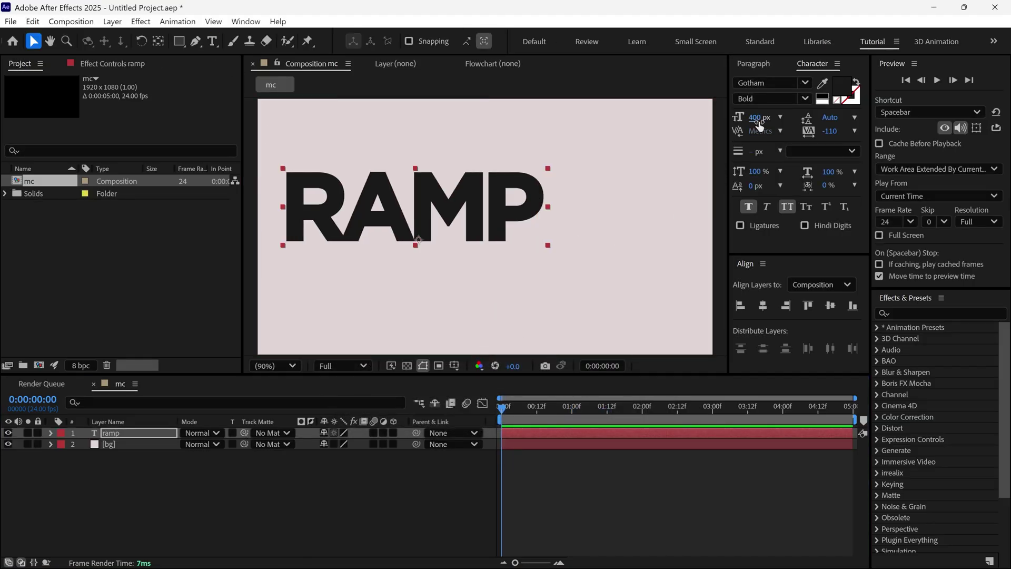
text(440)
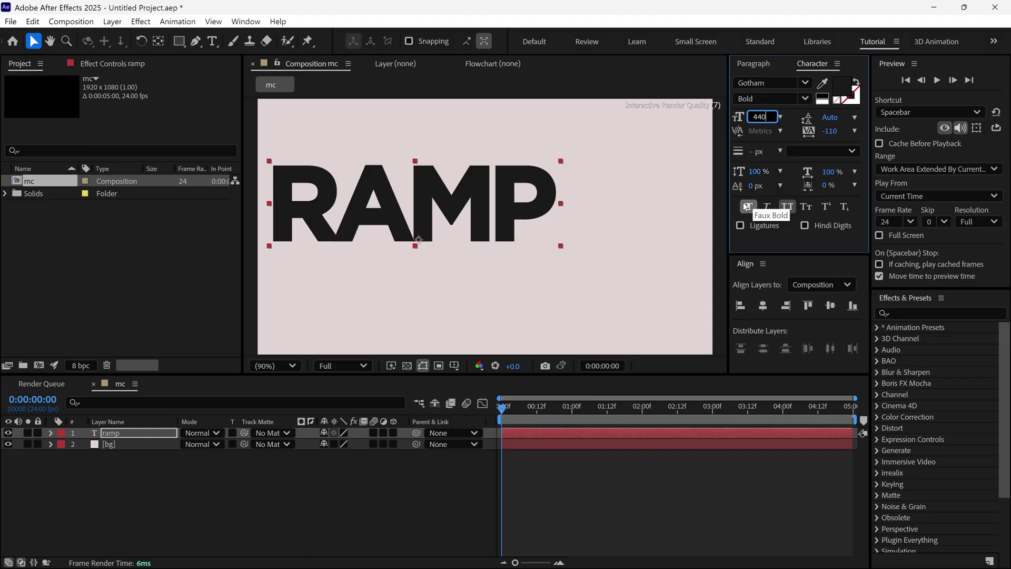
key(Return)
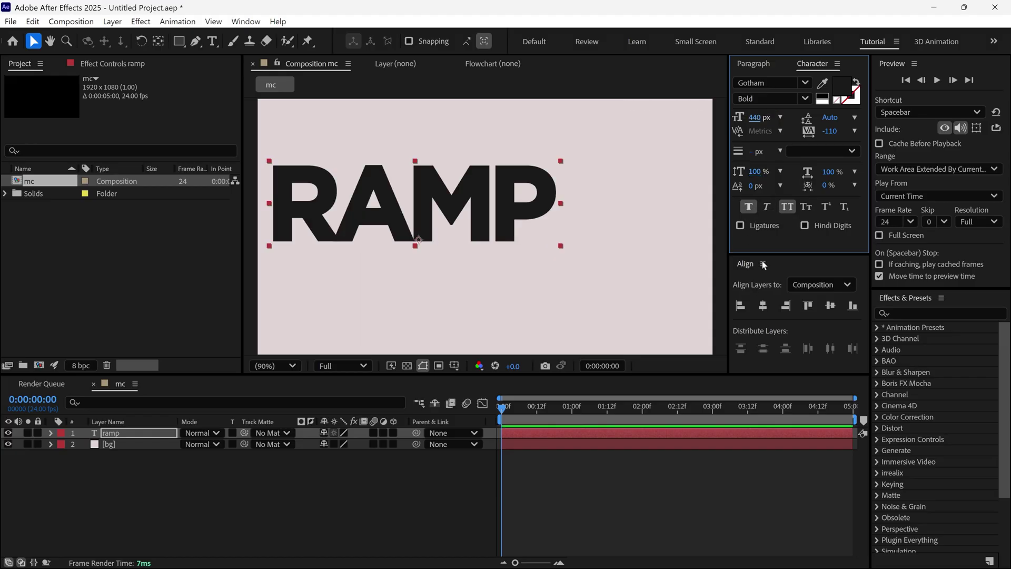
click(763, 306)
click(830, 306)
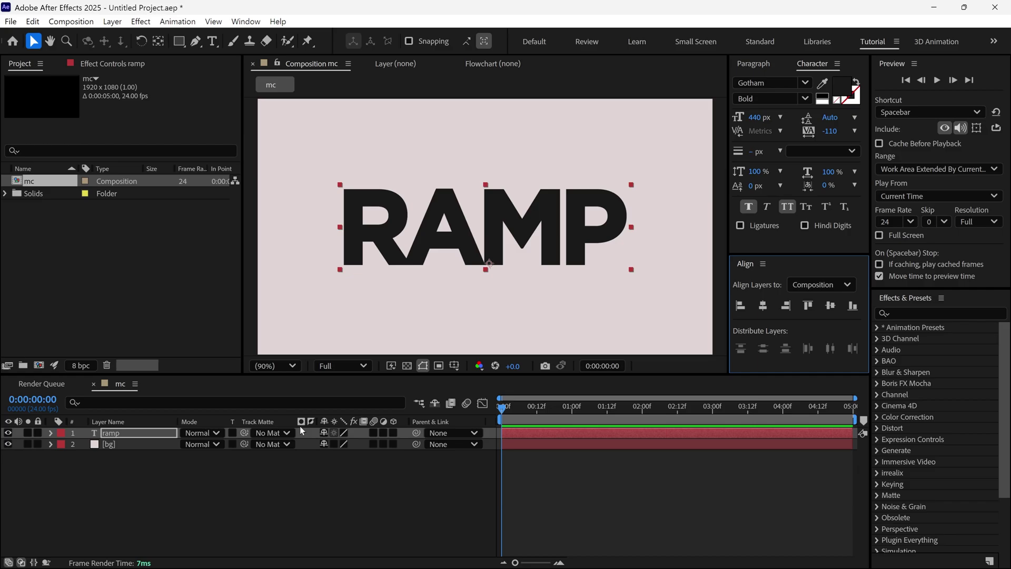
Step: Pre-compose the RAMP layer into a new composition named Text
right_click(152, 437)
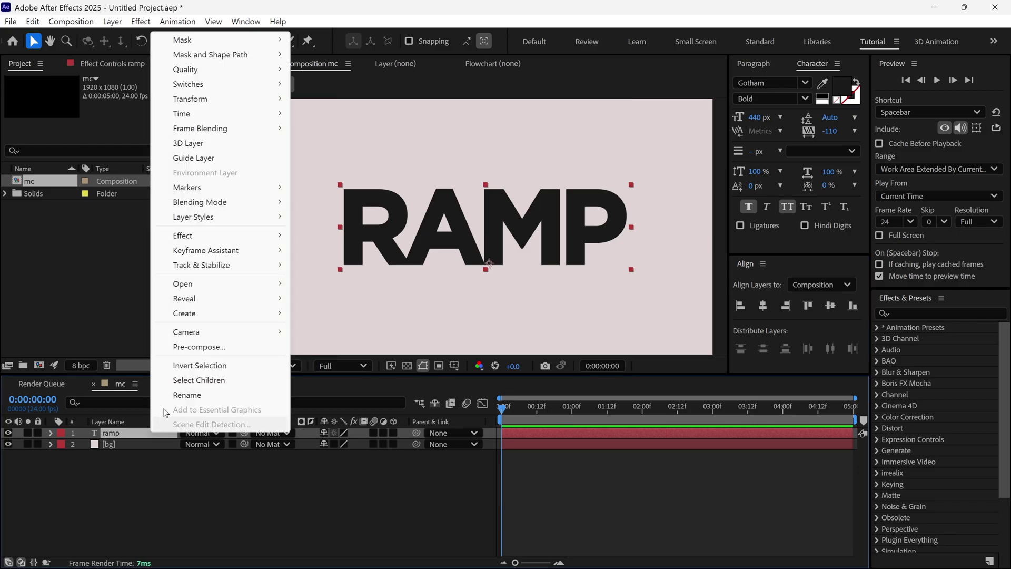
click(190, 343)
text(Text)
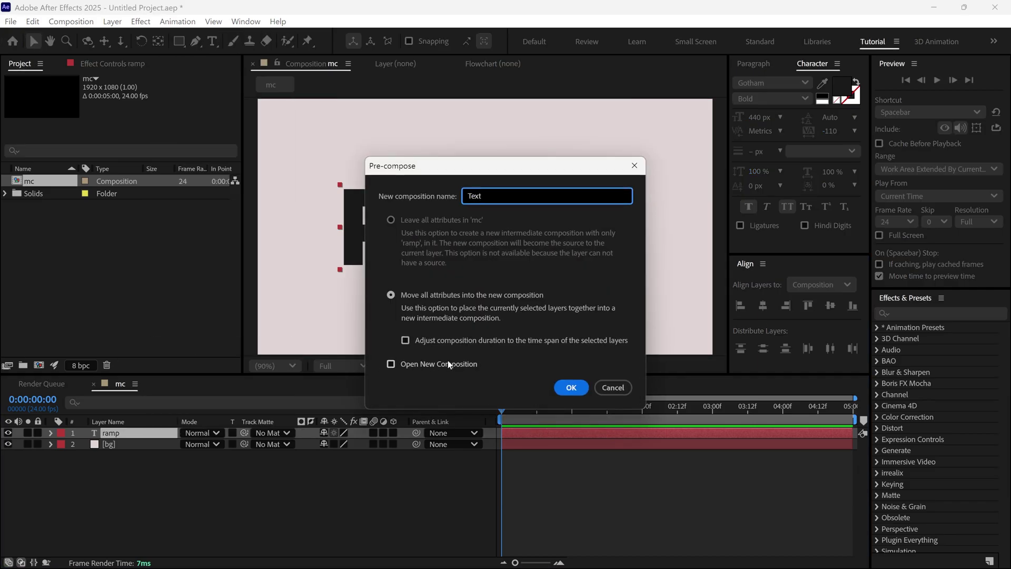
click(571, 388)
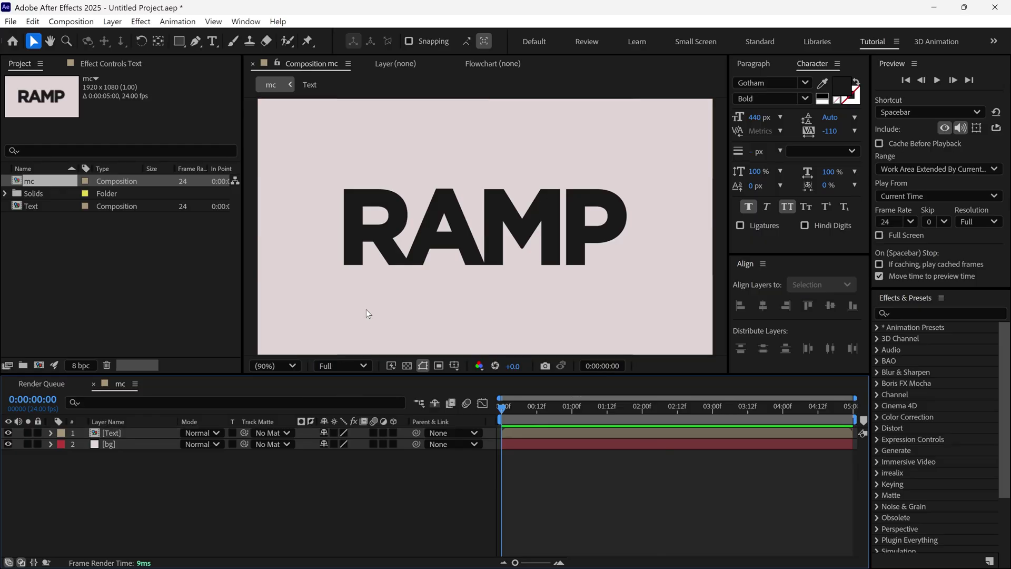
Step: Create a full-comp rectangle shape layer and rename it noise
click(180, 42)
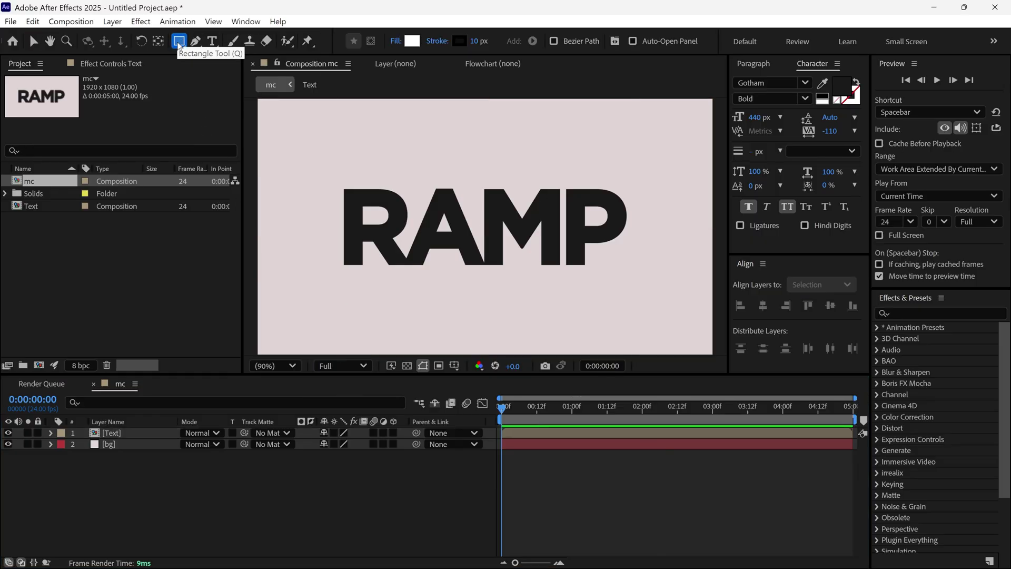
double_click(179, 42)
key(v)
key(Return)
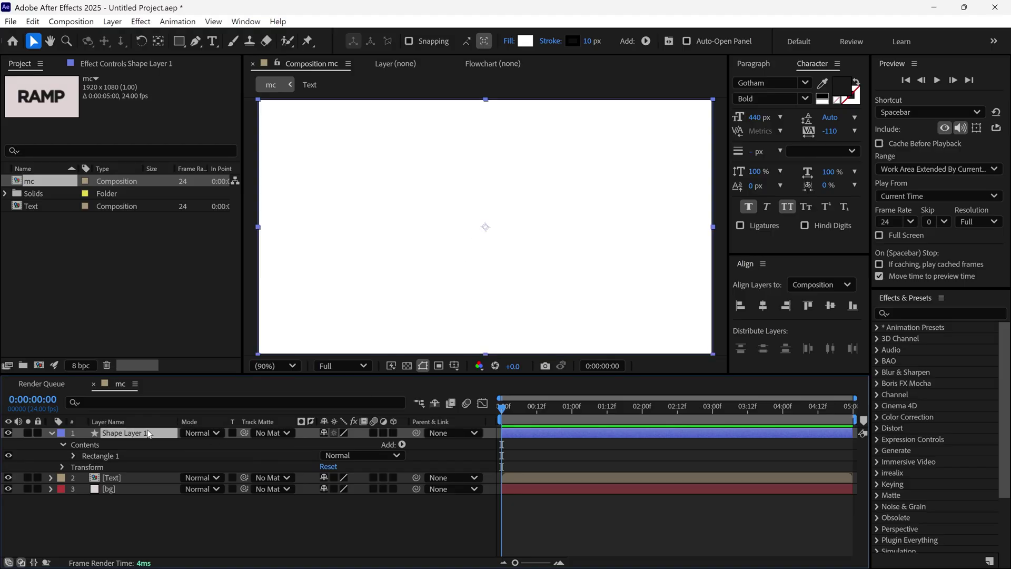
text(noise)
key(Return)
Step: Apply Fractal Noise from Effects & Presets to the noise layer
click(929, 315)
text(frac)
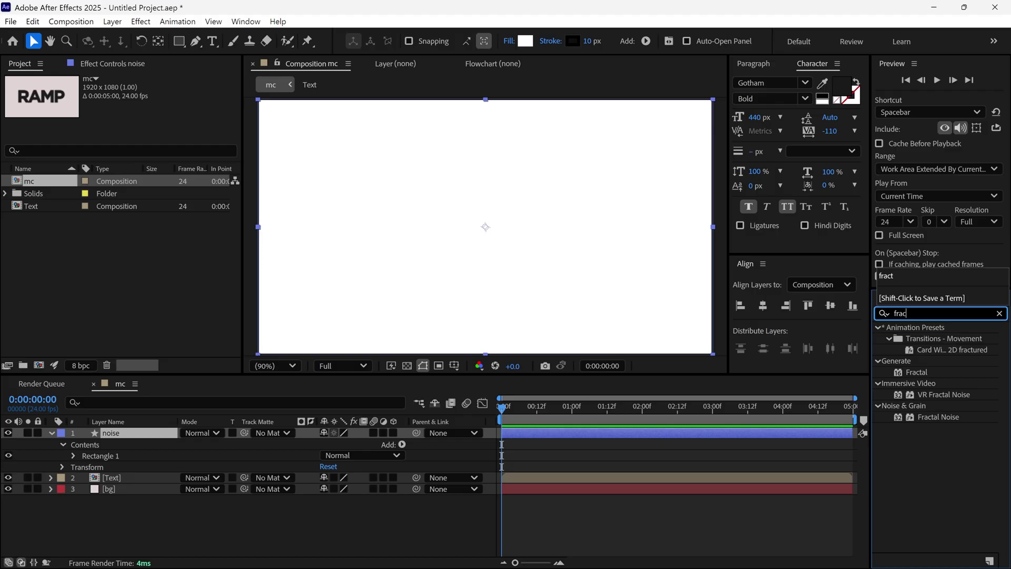
drag(939, 417, 574, 274)
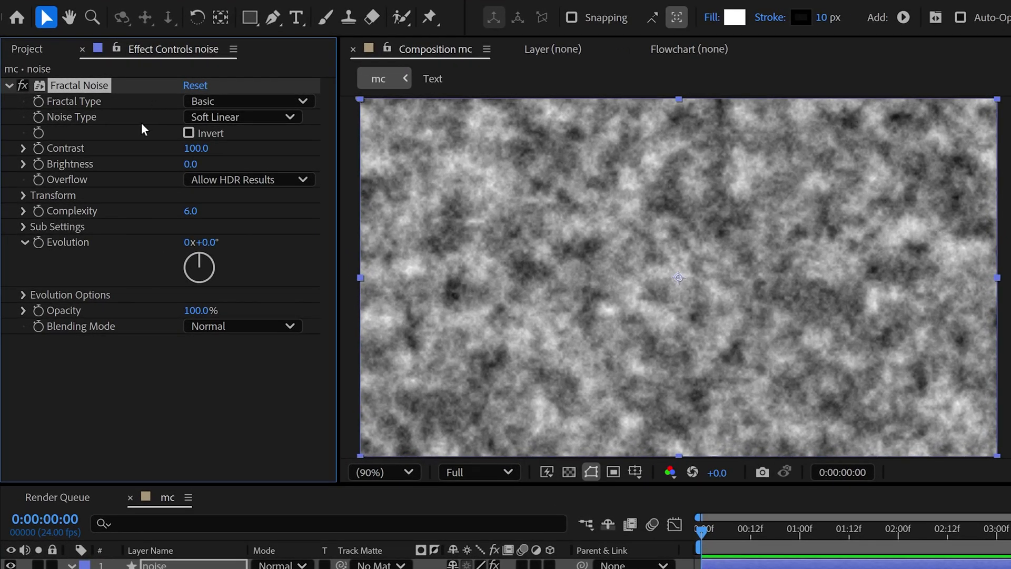
Step: In Fractal Noise, choose the Swirly type, set Transform Scale to 400 and Complexity to 1
click(271, 101)
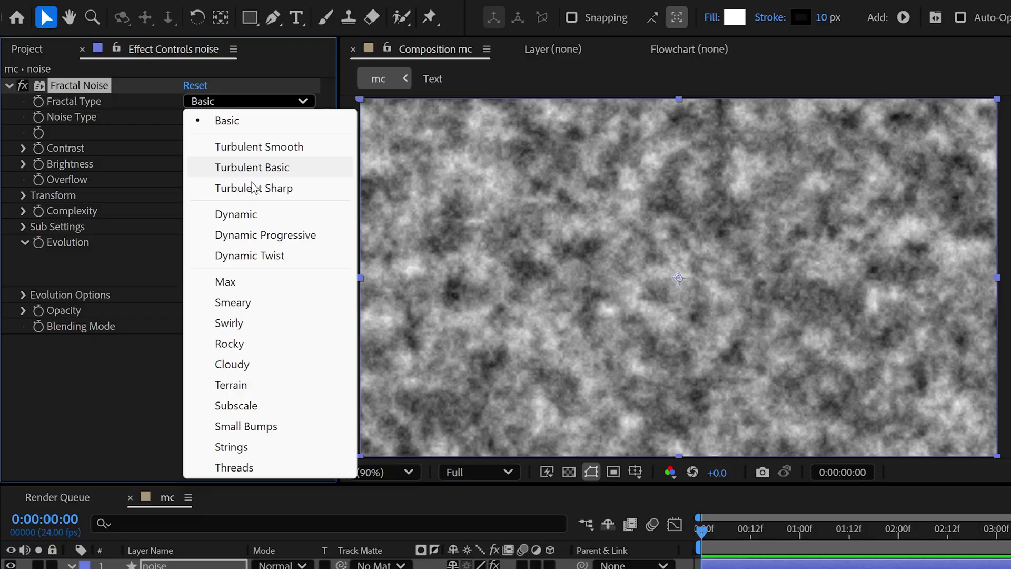
click(254, 326)
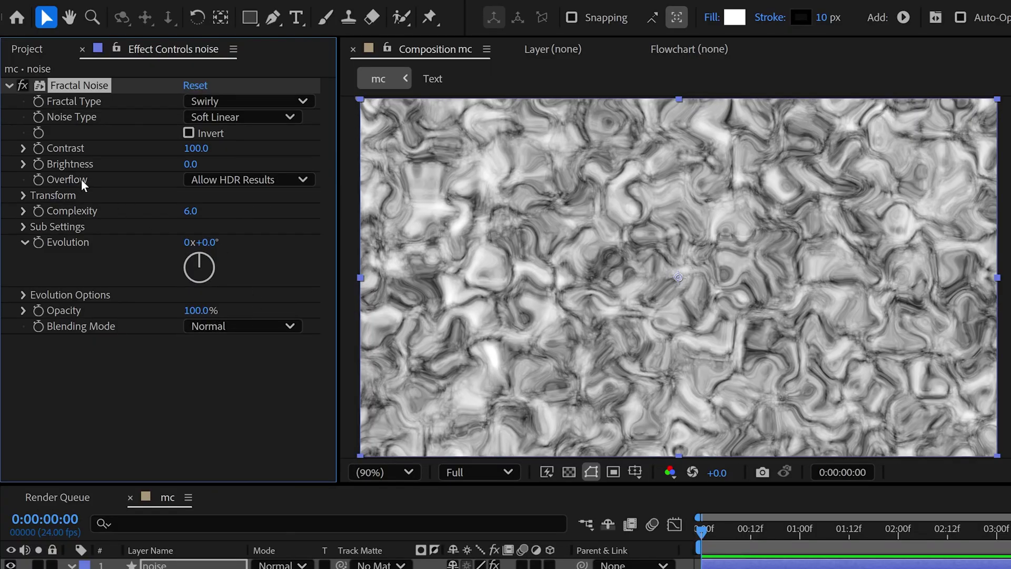
click(22, 195)
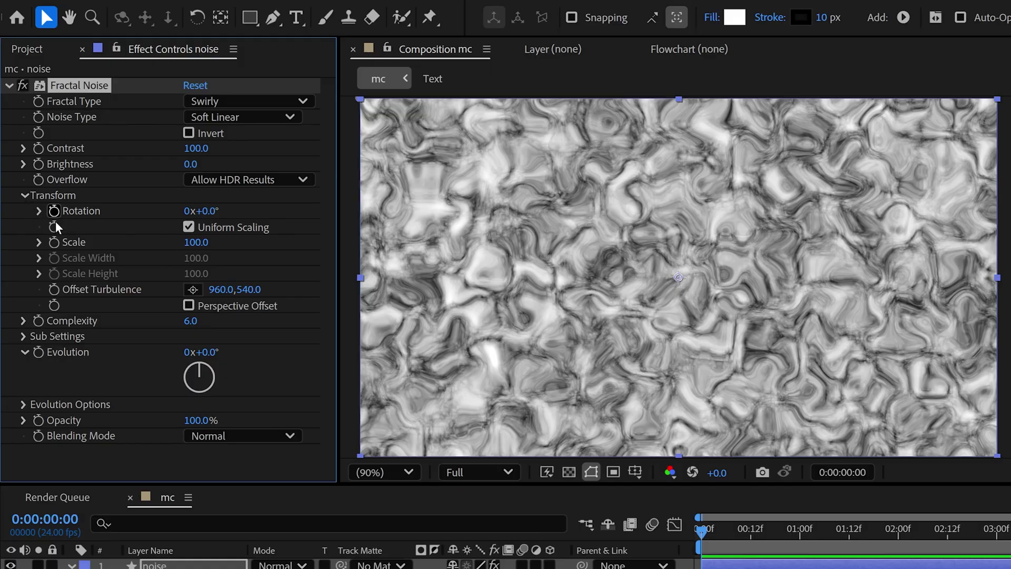
click(189, 244)
text(4)
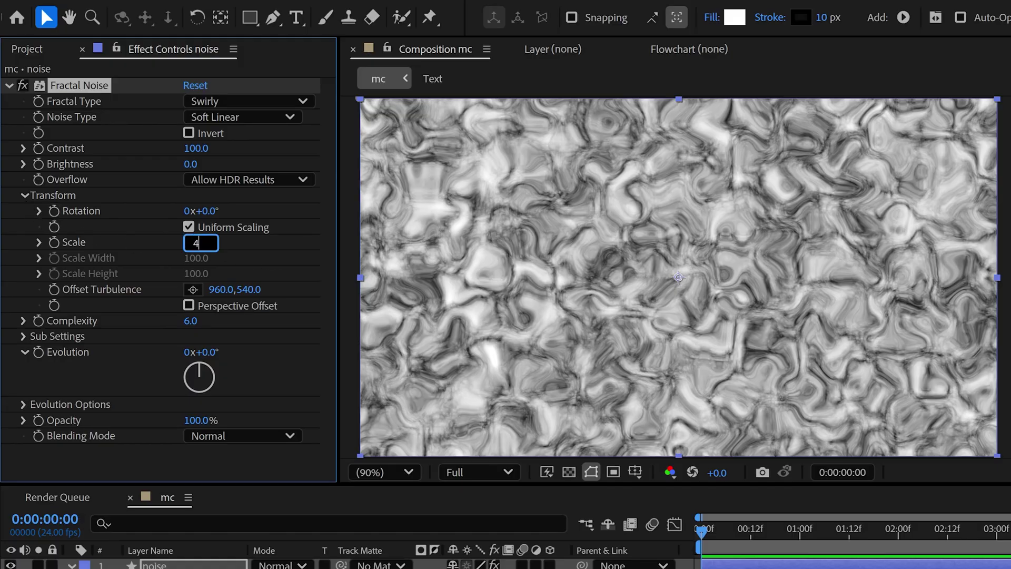
text(00)
key(Return)
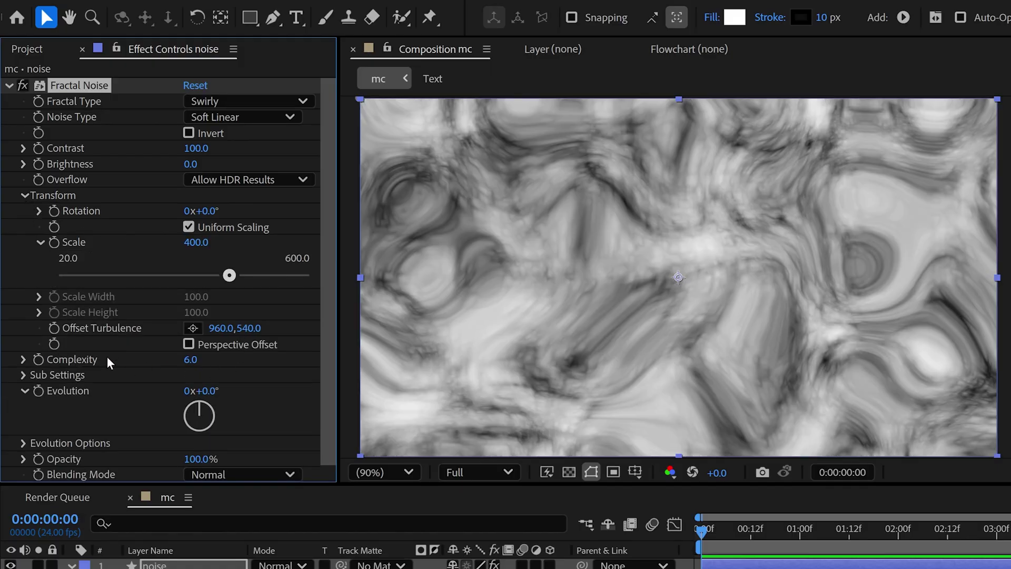
key(Return)
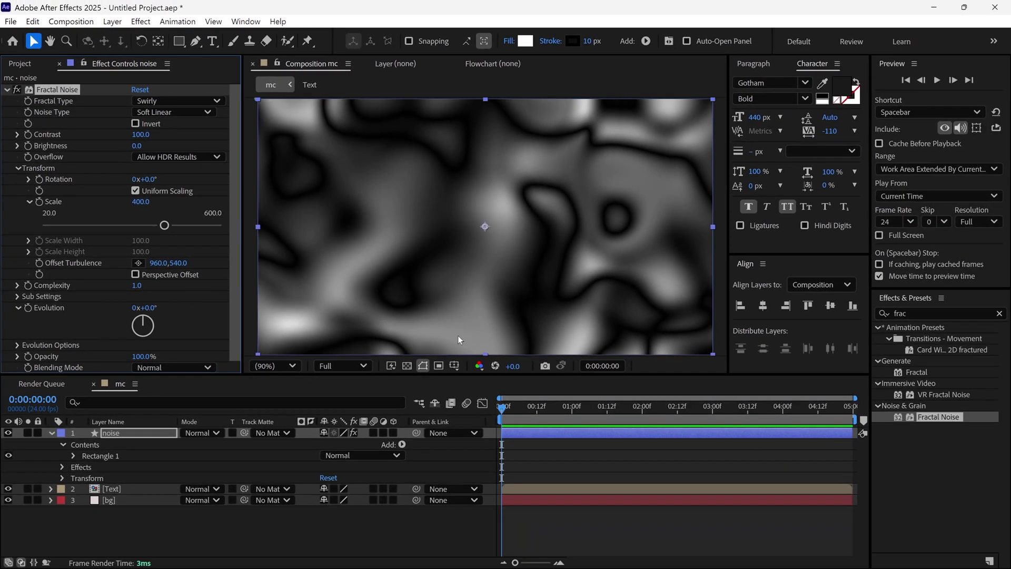
Step: Apply Colorama from Effects & Presets to the noise layer
click(927, 313)
text(coloram)
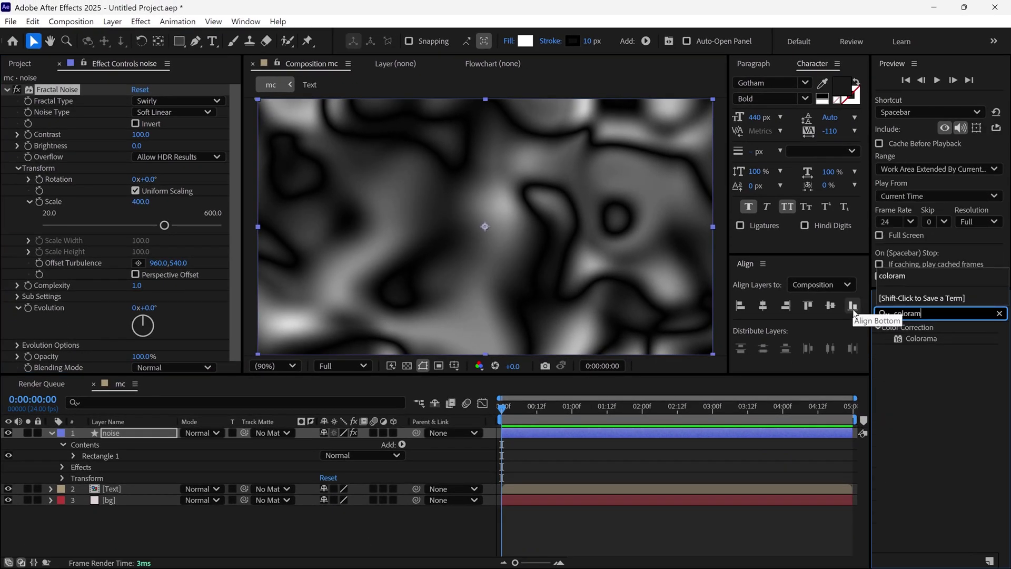
drag(921, 338, 605, 292)
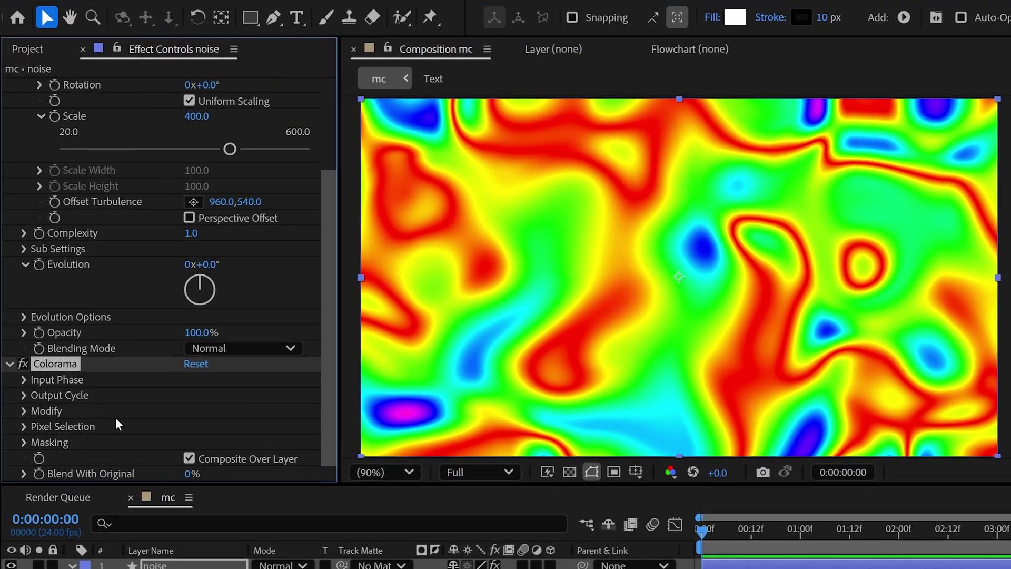
Step: Set Colorama's Output Cycle to the Ramp Grey preset palette
click(24, 396)
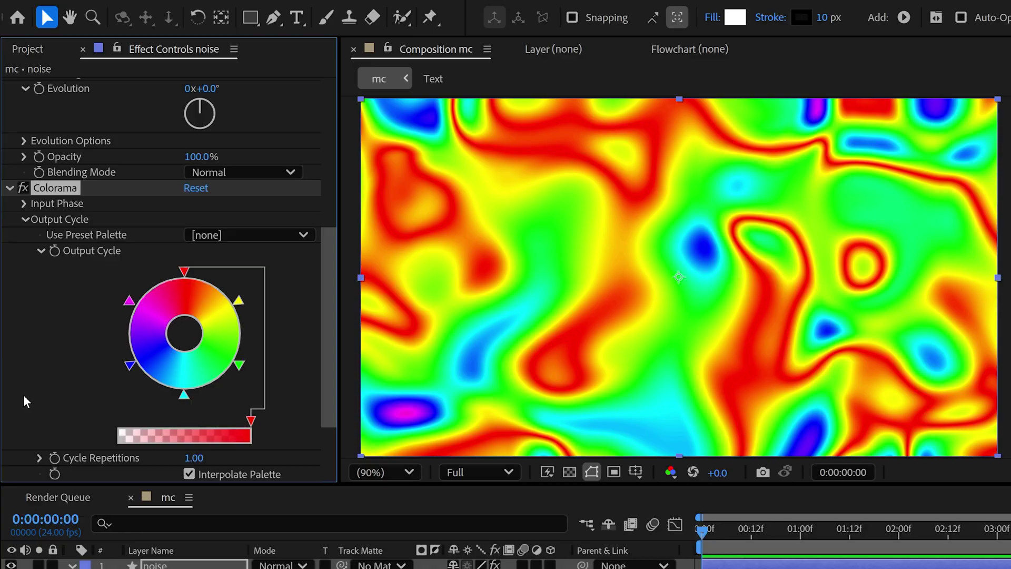
click(275, 239)
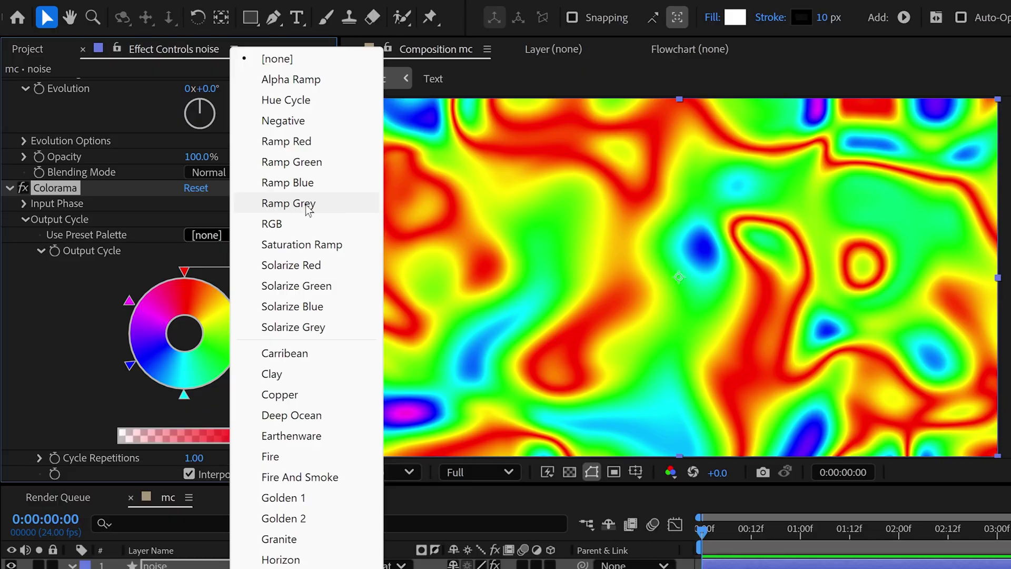
click(336, 204)
scroll(324, 290, down, 3)
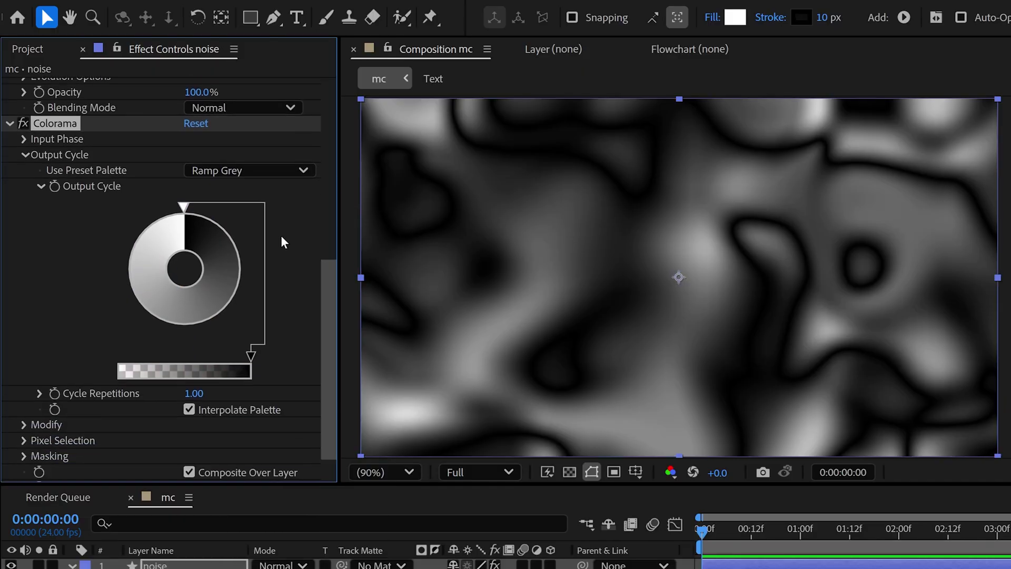
Step: Move the output cycle triangles and set one cycle point to dark grey
drag(182, 206, 184, 339)
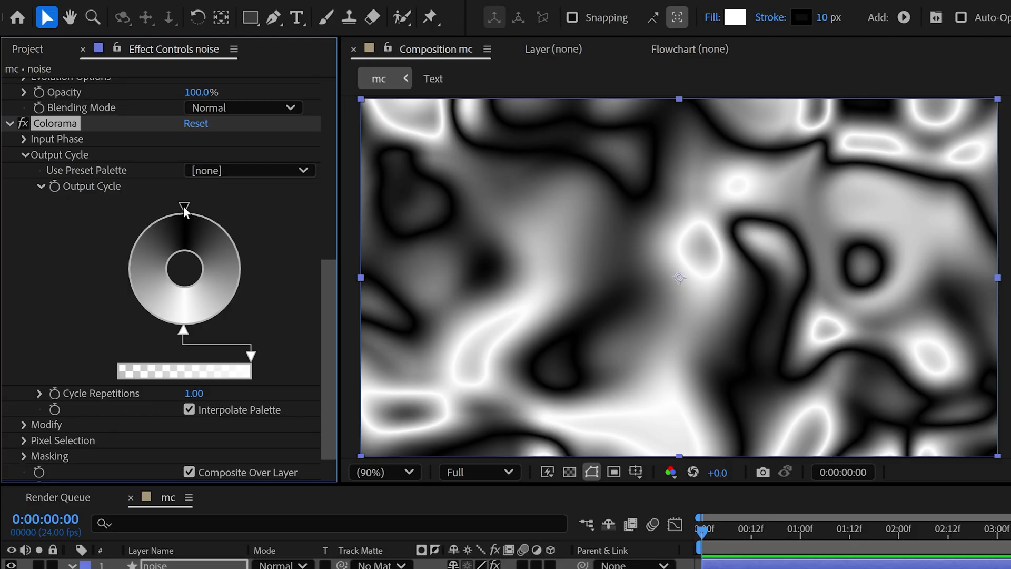
drag(183, 206, 124, 285)
double_click(125, 285)
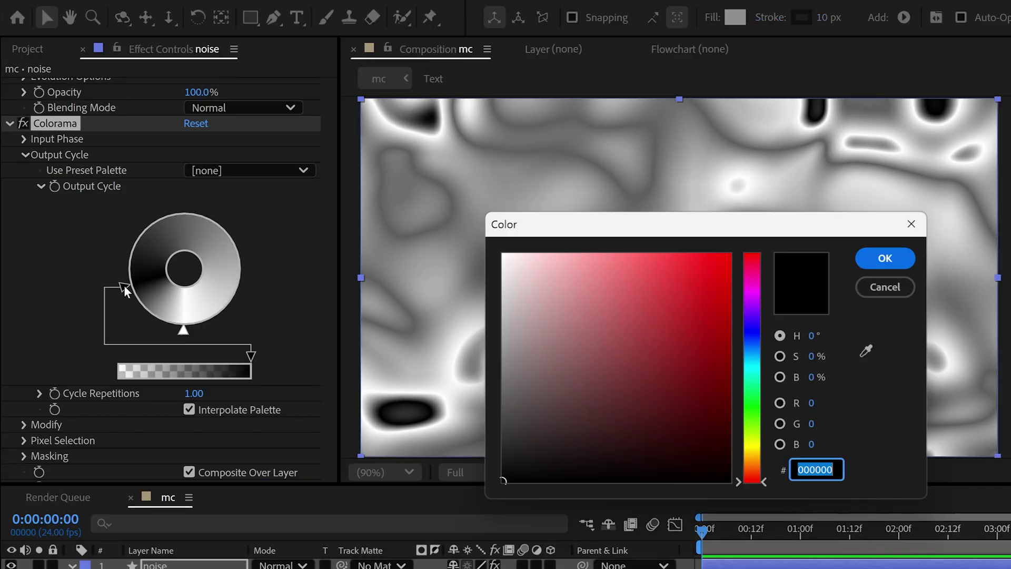
drag(513, 362, 490, 425)
click(872, 263)
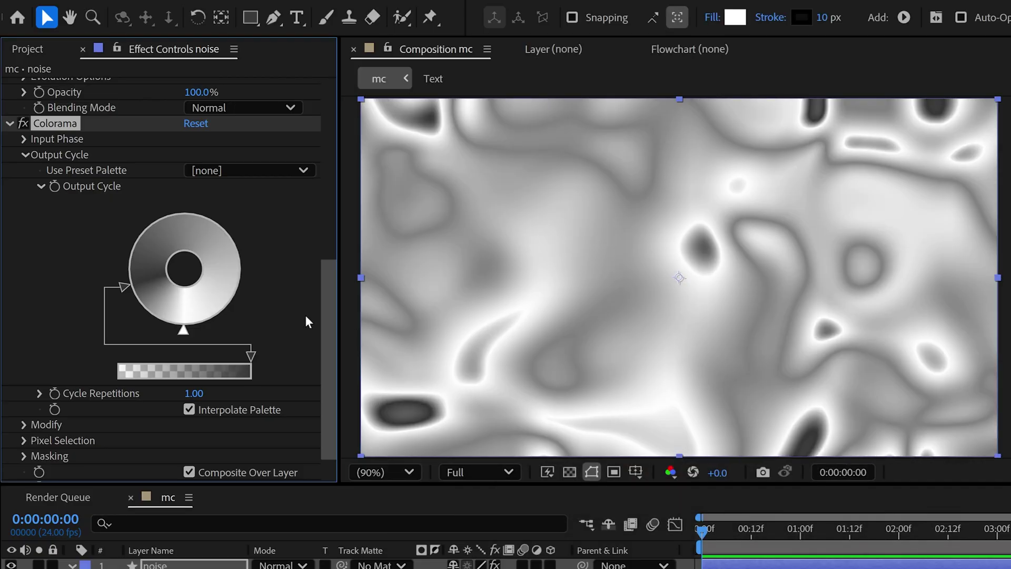
Step: Darken a second cycle point to near-black
double_click(232, 286)
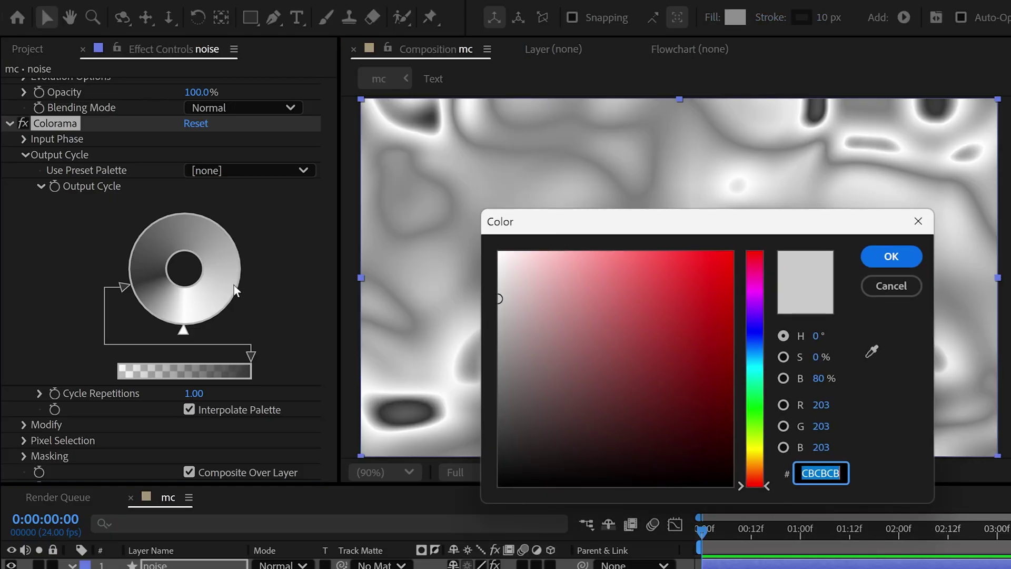
drag(629, 354, 451, 467)
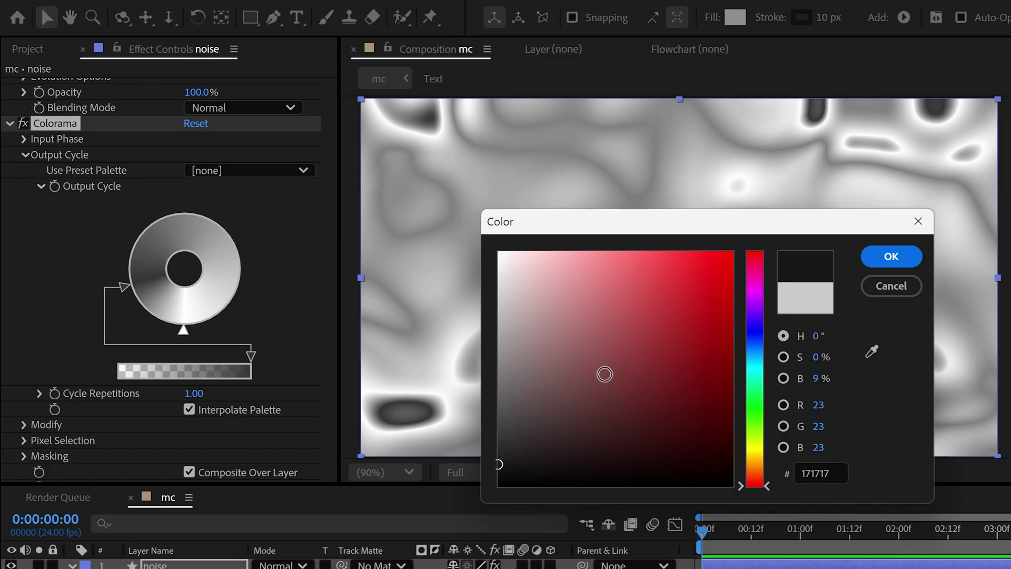
click(890, 257)
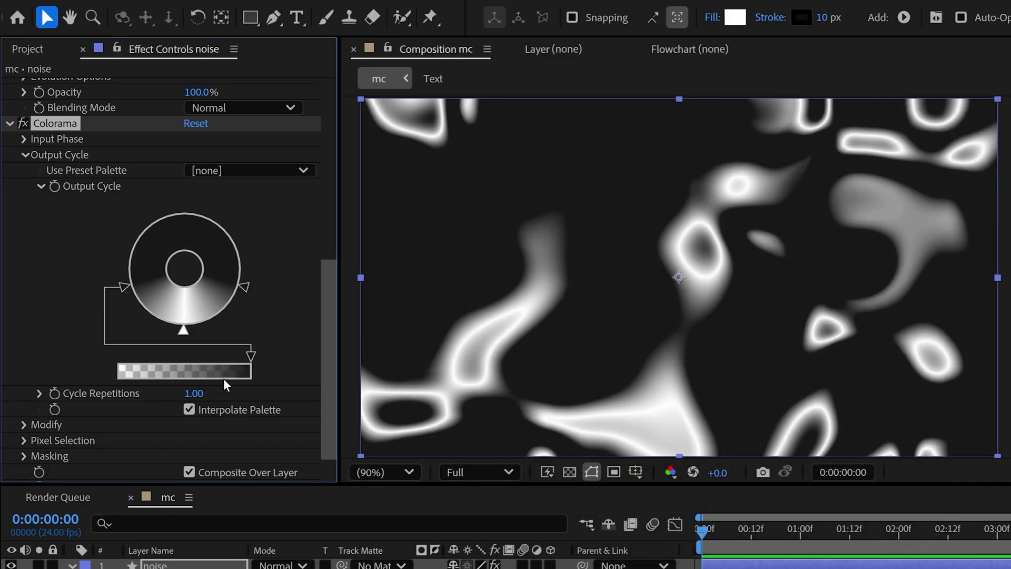
click(194, 393)
Step: Set Cycle Repetitions to 5 and expand the Input Phase settings
text(5)
key(Return)
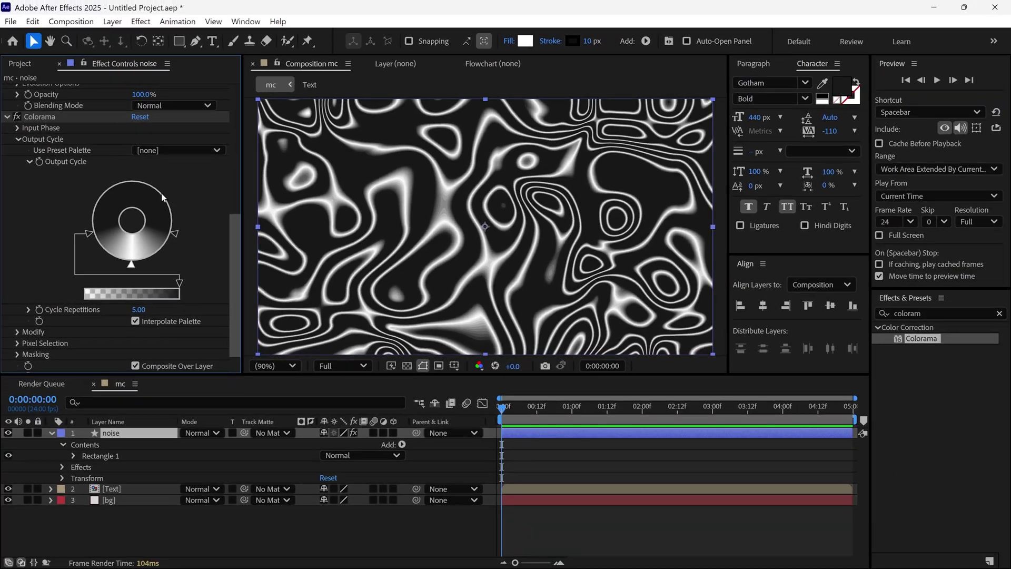
click(17, 128)
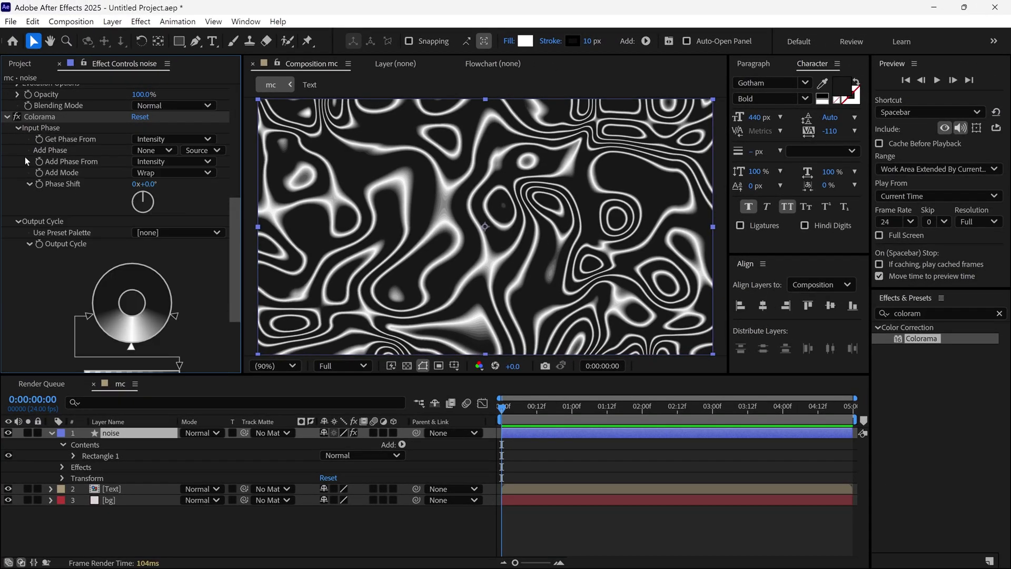
Step: Reveal Phase Shift in the timeline, test-scrub it, then undo the change
click(47, 185)
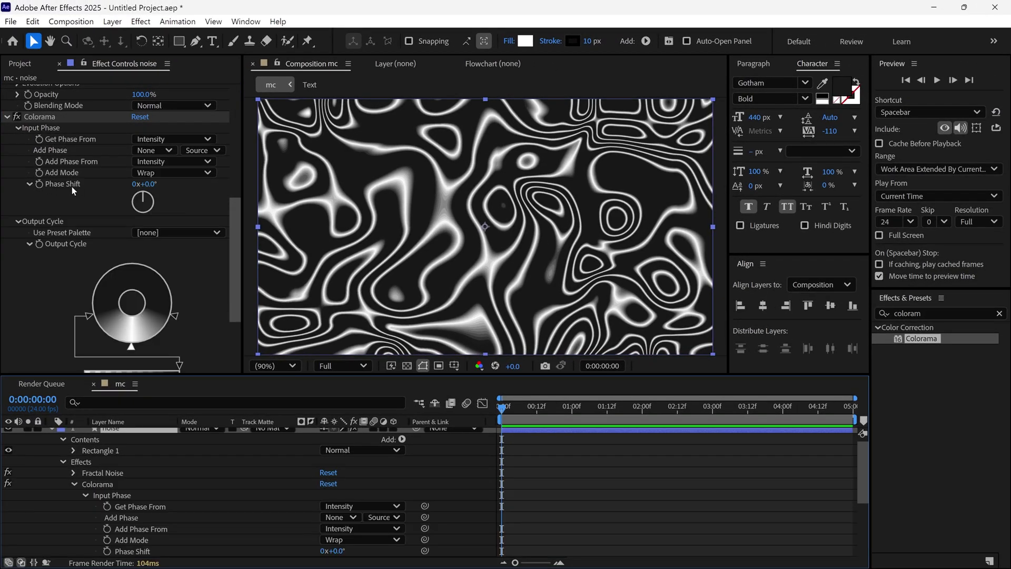
drag(150, 189, 156, 201)
key(ctrl+z)
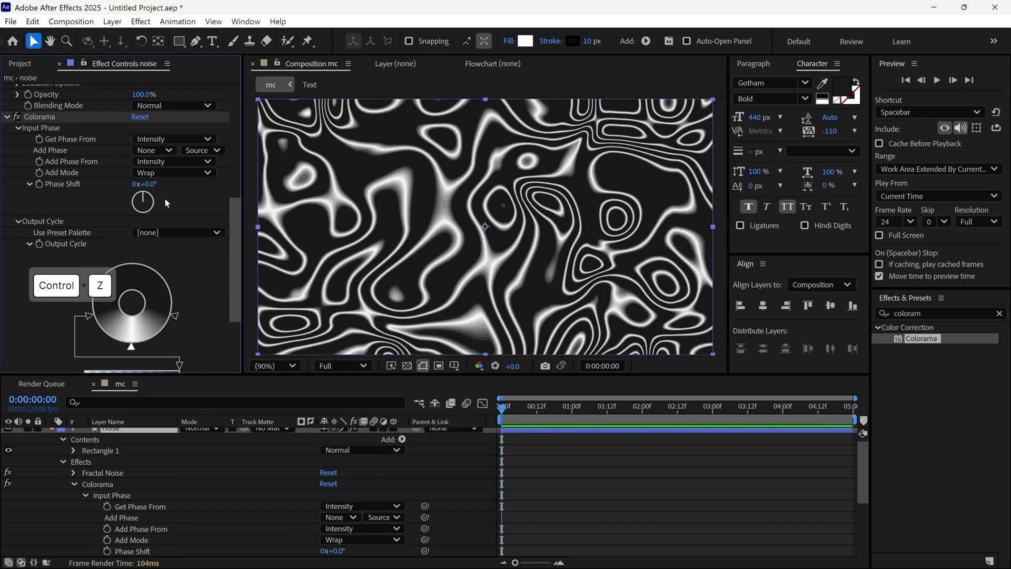
Step: Keyframe Phase Shift at 0° at 0 s and 74° at one second
click(40, 185)
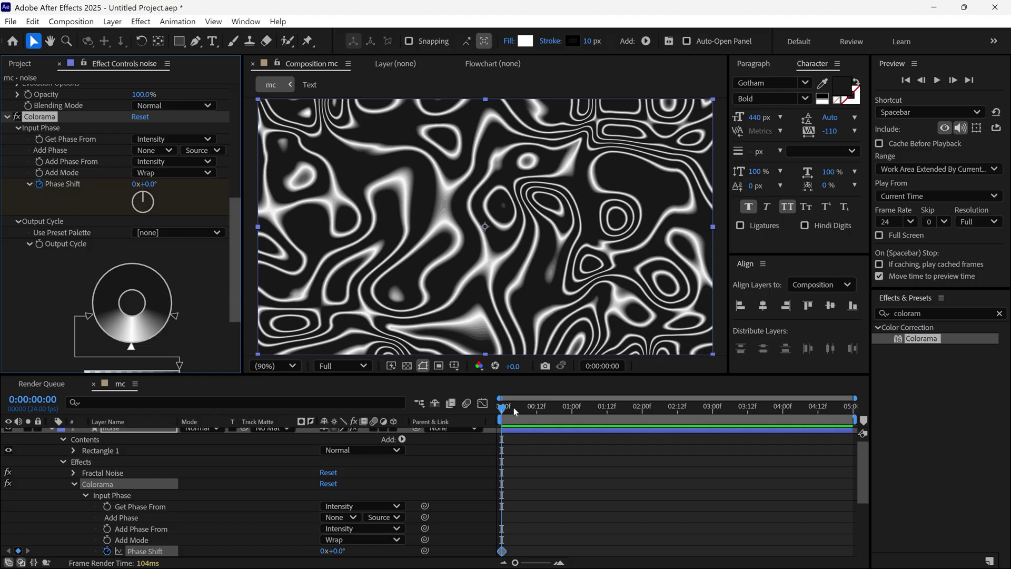
key(u)
drag(501, 410, 574, 427)
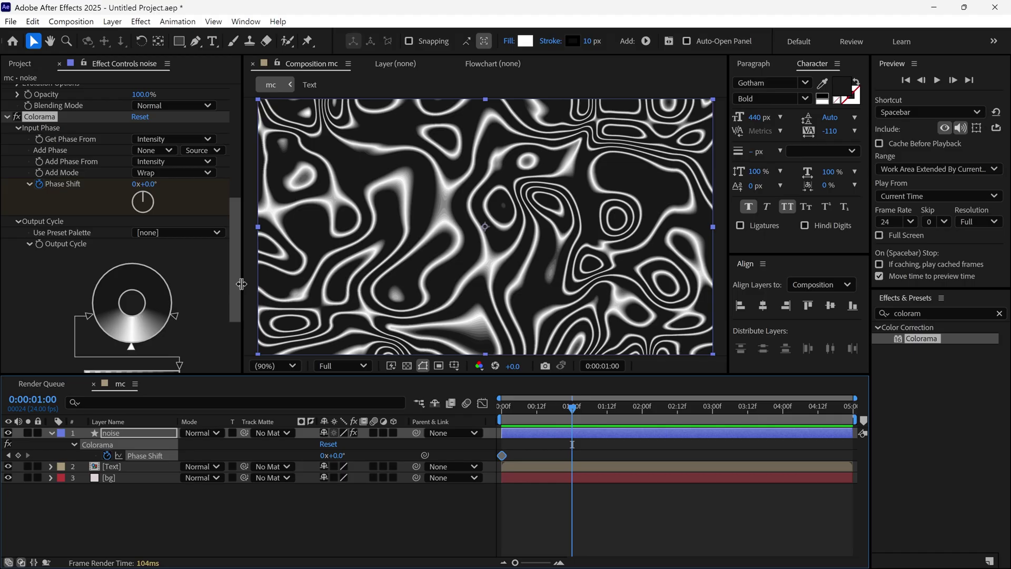
click(150, 184)
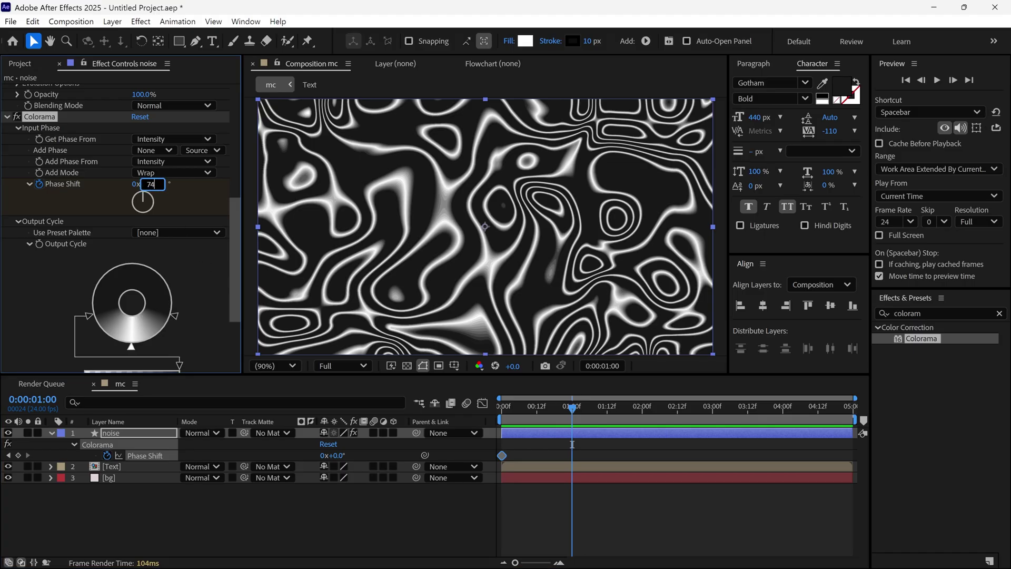
key(Return)
Step: Add a loopOut() expression to Phase Shift
key(alt)
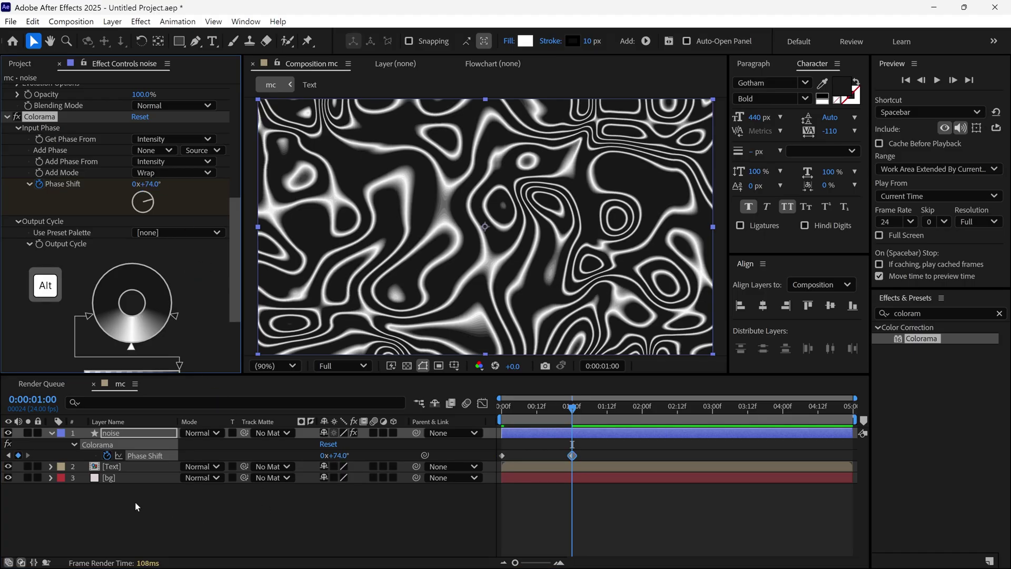
alt+click(107, 455)
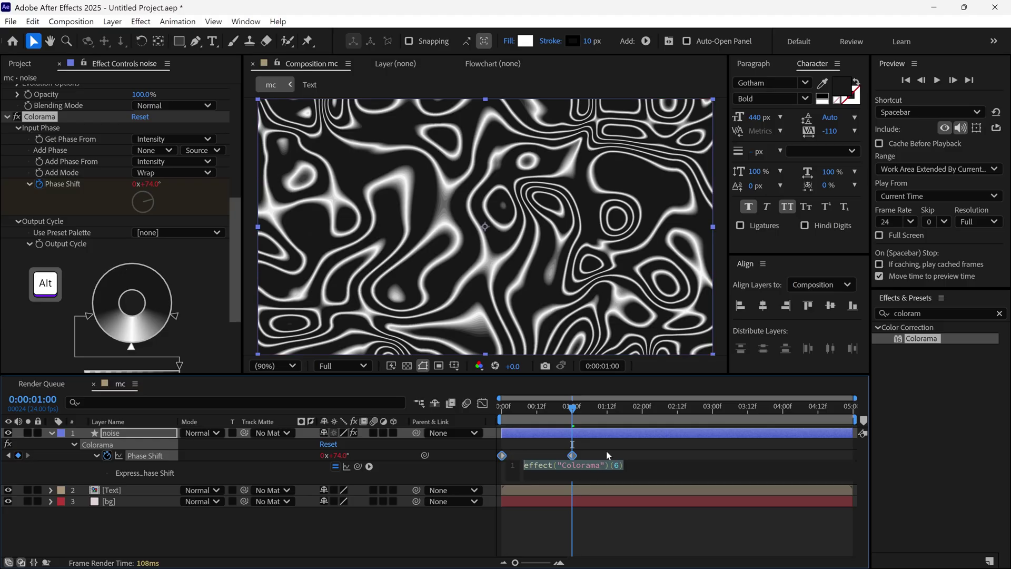
text(loop)
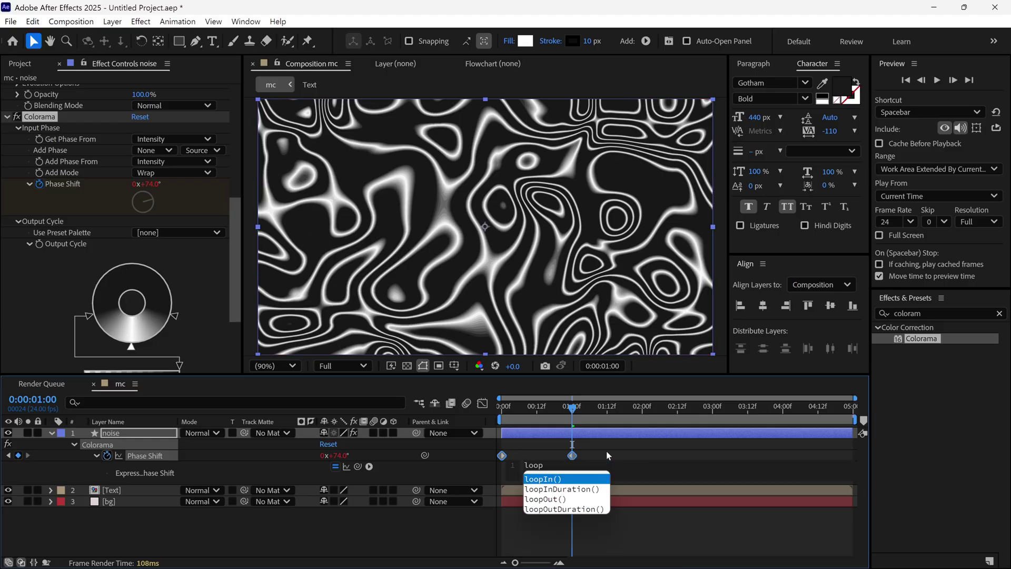
key(Down)
key(Down)
key(Return)
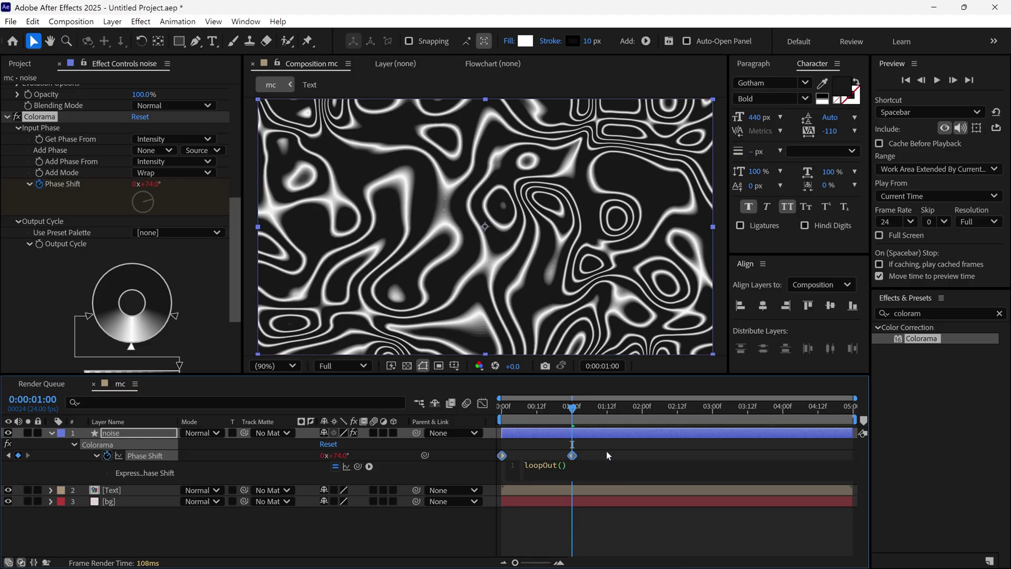
click(589, 431)
Step: Preview the looping noise, then select and collapse the noise layer
key(space)
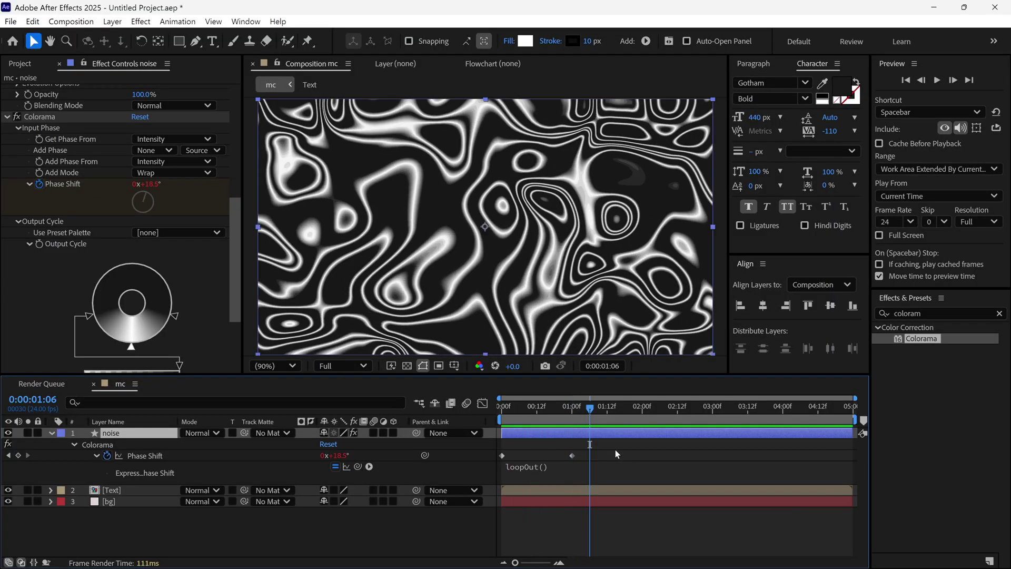
click(157, 435)
click(51, 434)
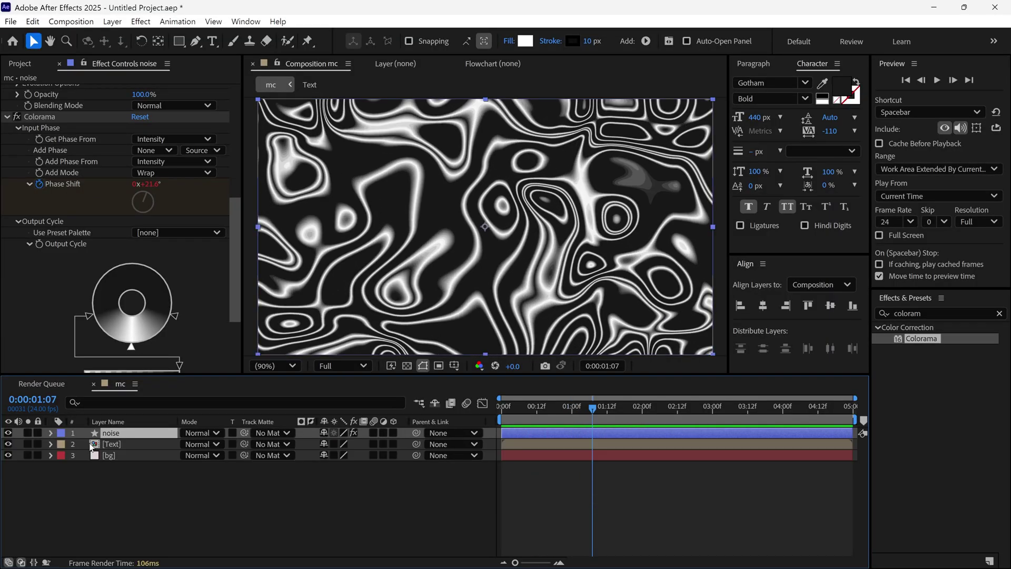
Step: Pre-compose the noise layer as Noise Map, hide it, and select the Text layer
right_click(132, 436)
click(180, 350)
text(Noise Map)
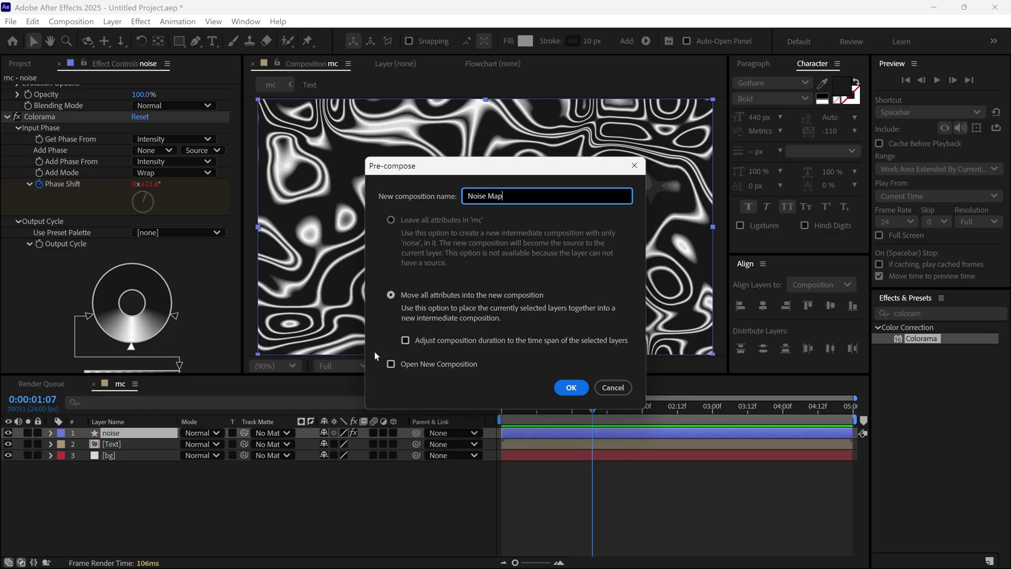
click(572, 388)
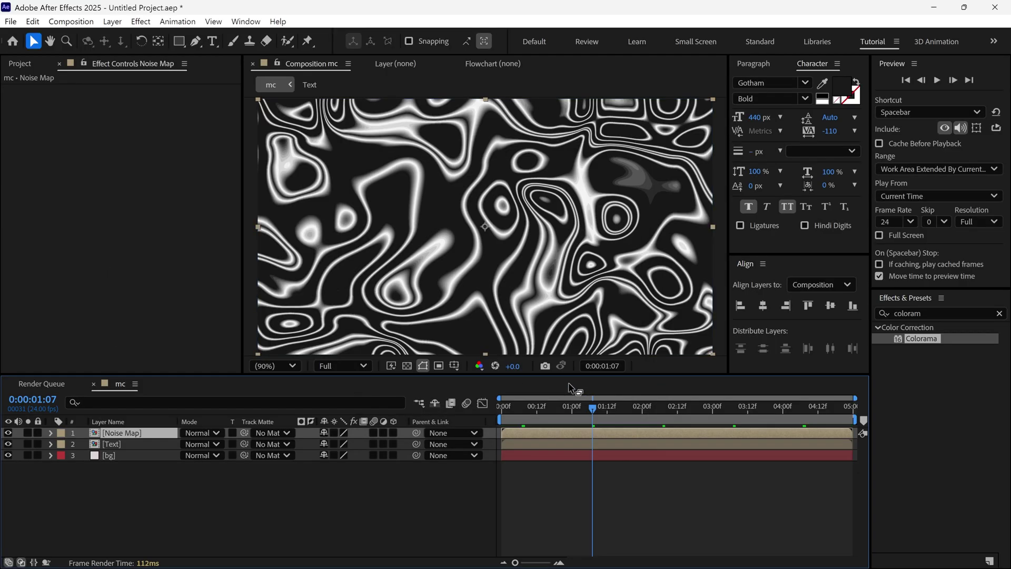
click(9, 433)
click(116, 445)
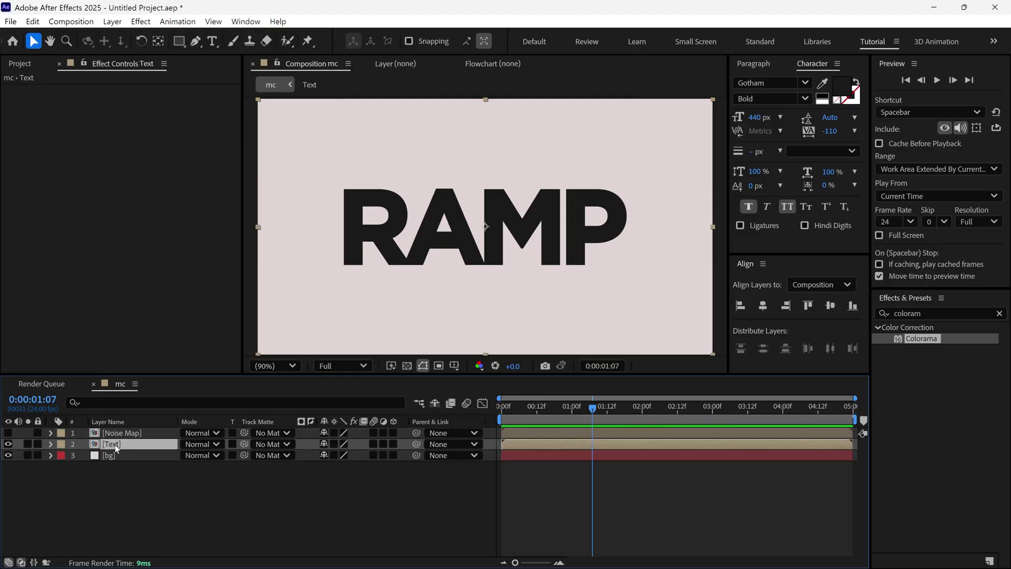
Step: Apply Compound Blur from Effects & Presets to the Text layer
click(895, 313)
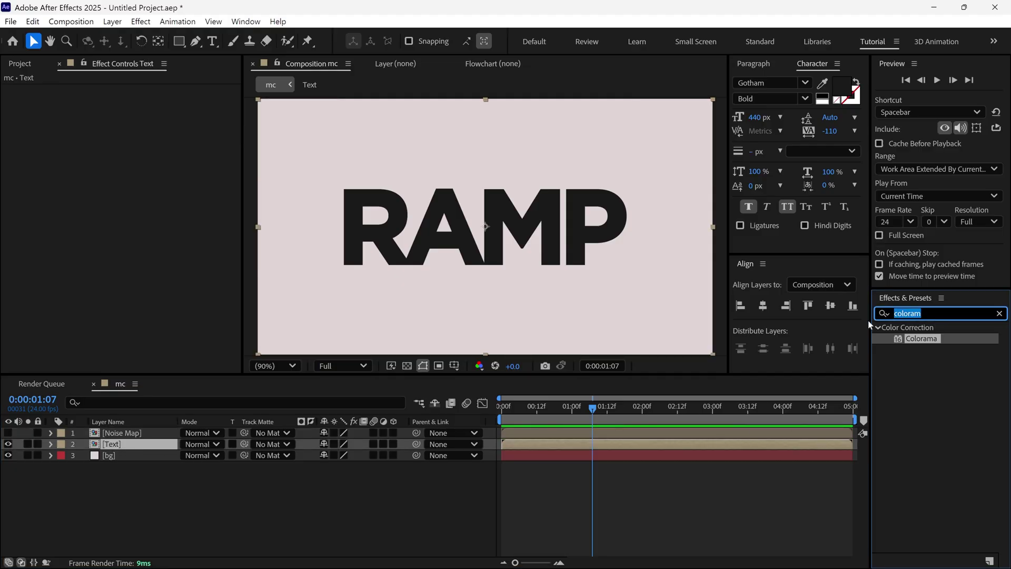
text(compou)
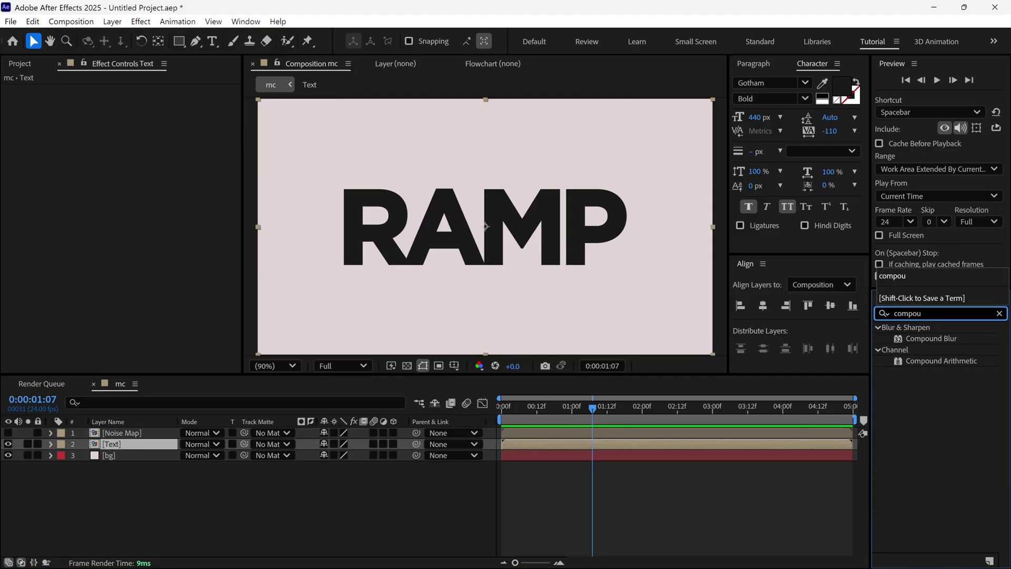
drag(926, 341, 161, 450)
Step: Set Compound Blur's Maximum Blur to 84 and its Blur Layer to Noise Map
drag(138, 113, 184, 118)
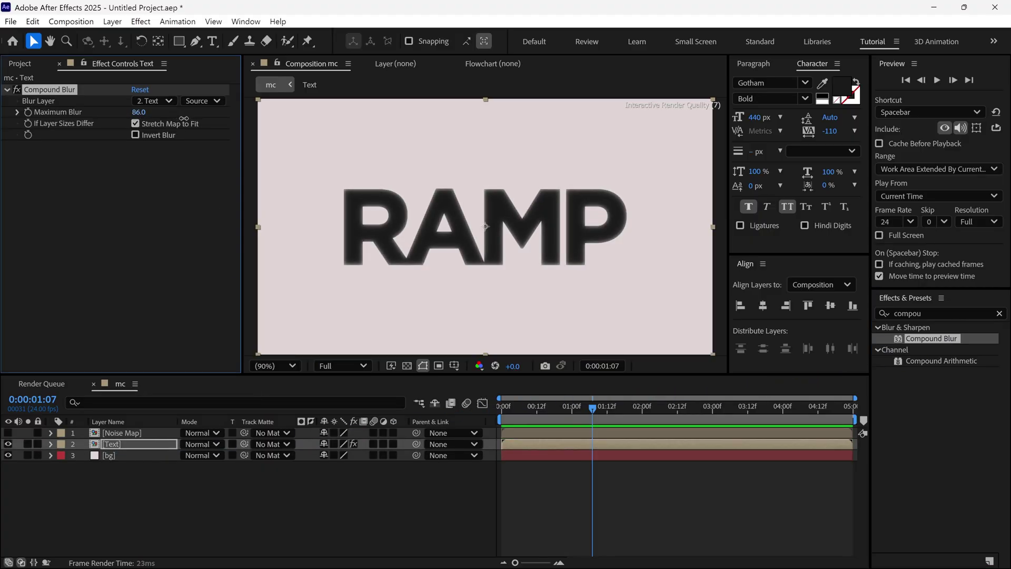
click(153, 101)
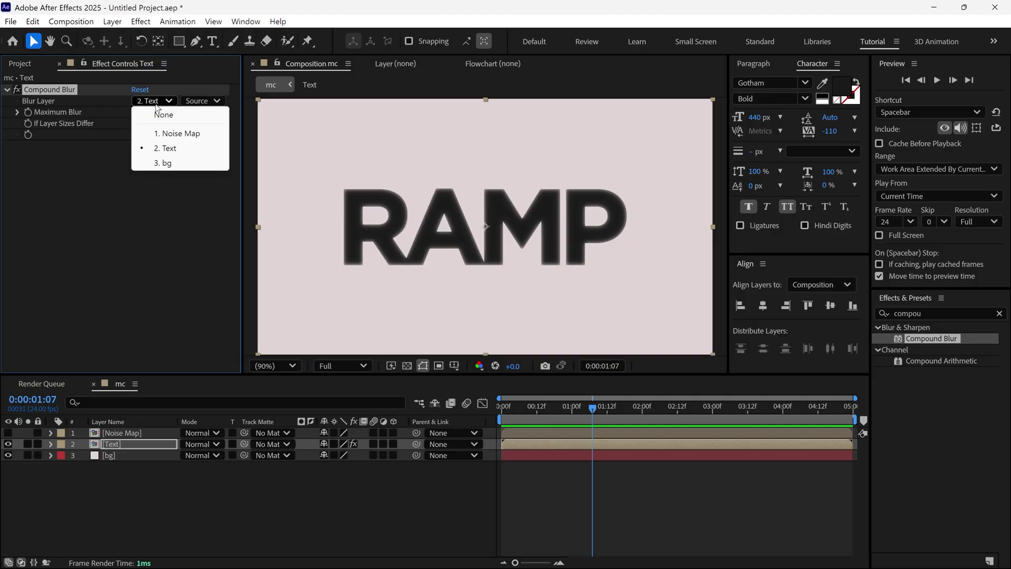
click(193, 136)
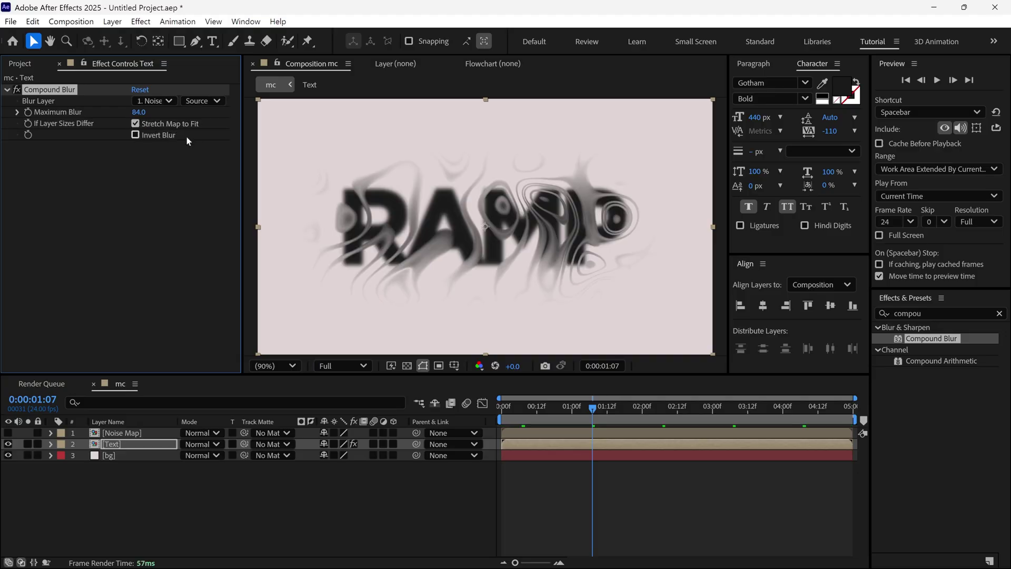
Step: Add Levels to the Text layer and set Alpha Input Black 145 and Alpha Input White 160
click(960, 314)
text(leve)
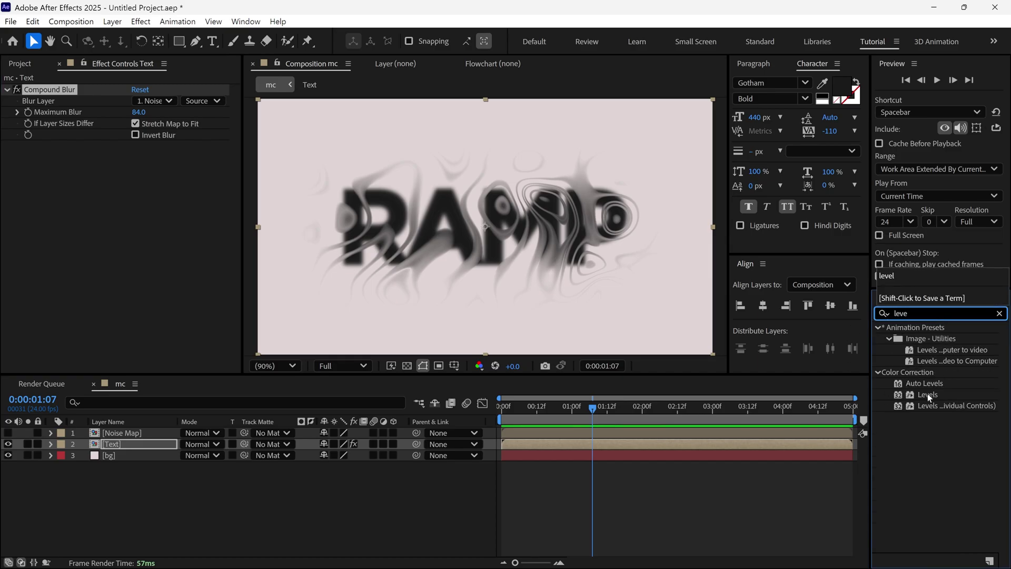
drag(927, 393, 10, 197)
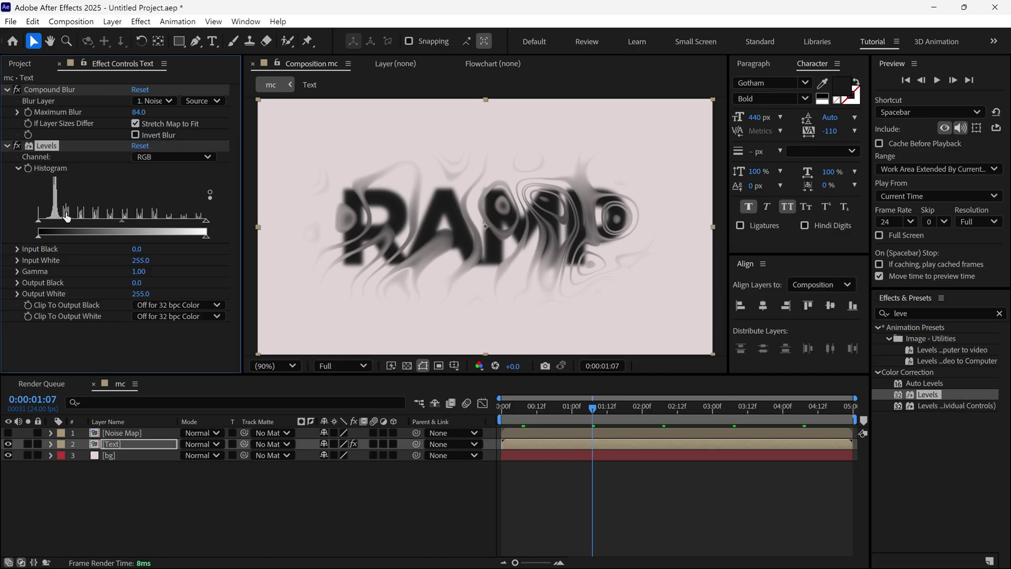
click(198, 157)
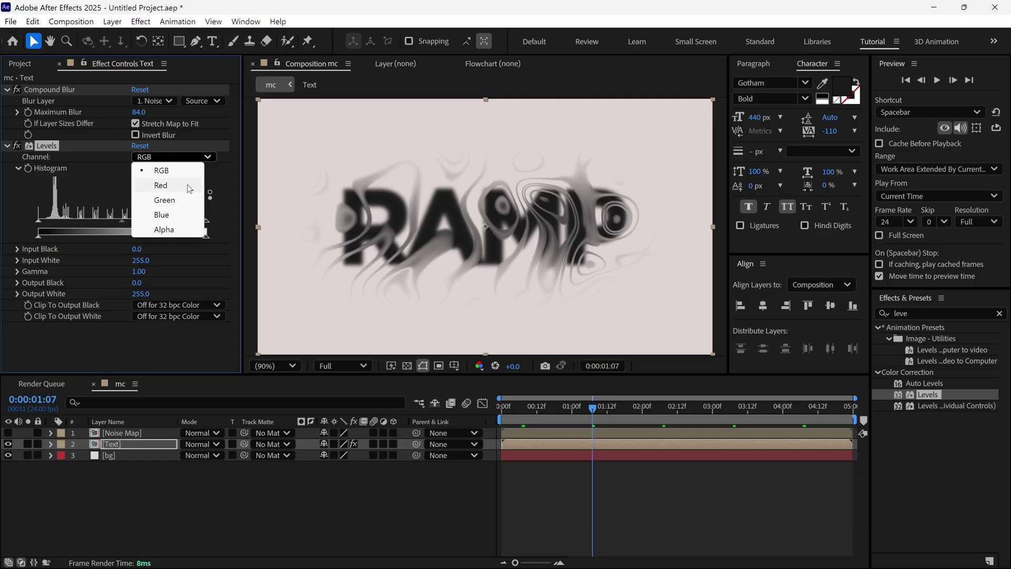
click(170, 229)
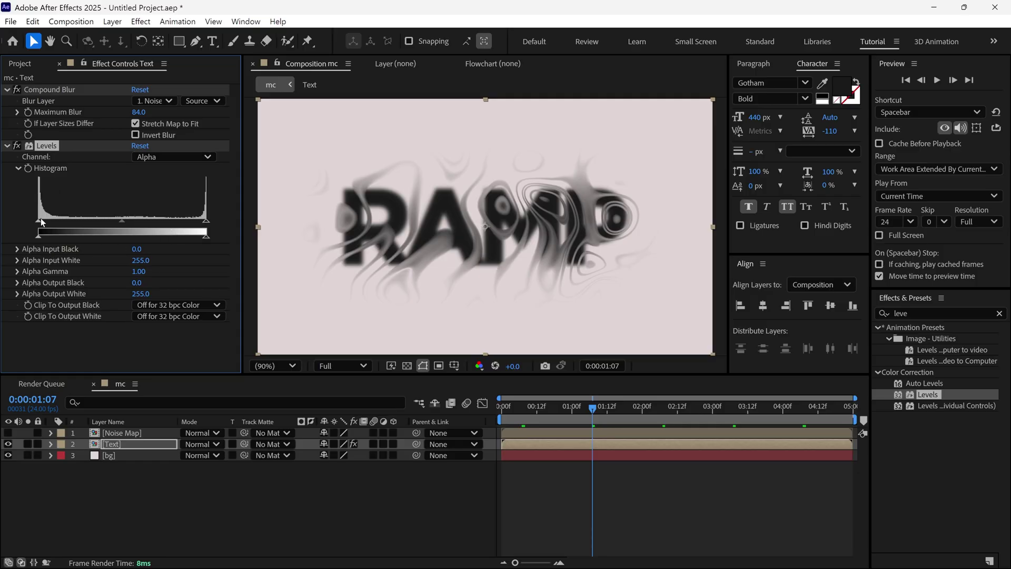
drag(40, 218, 119, 217)
drag(205, 220, 134, 220)
Step: Apply Gaussian Blur to the Text layer with Blurriness 20
click(929, 313)
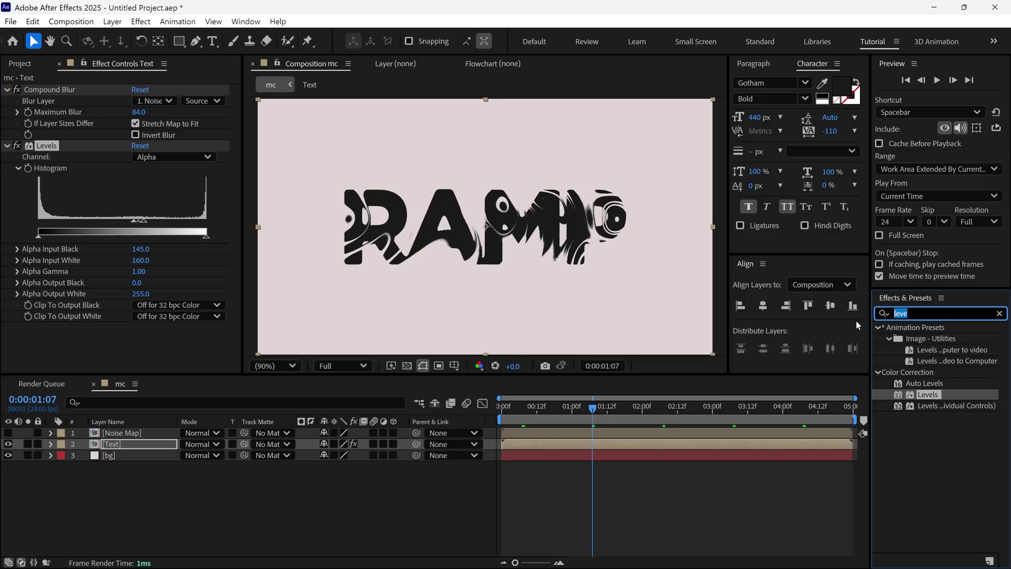
text(gau)
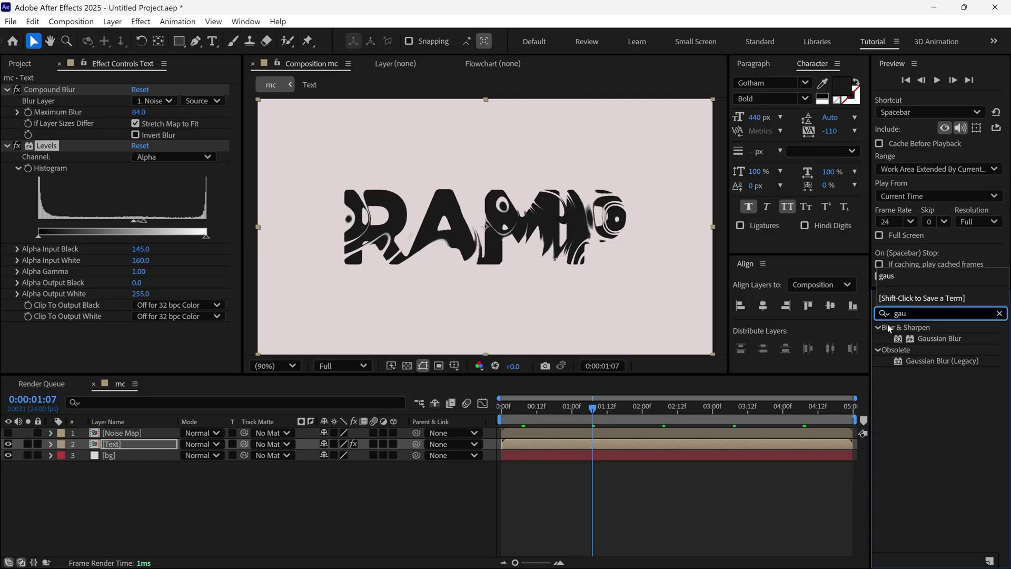
drag(939, 339, 147, 358)
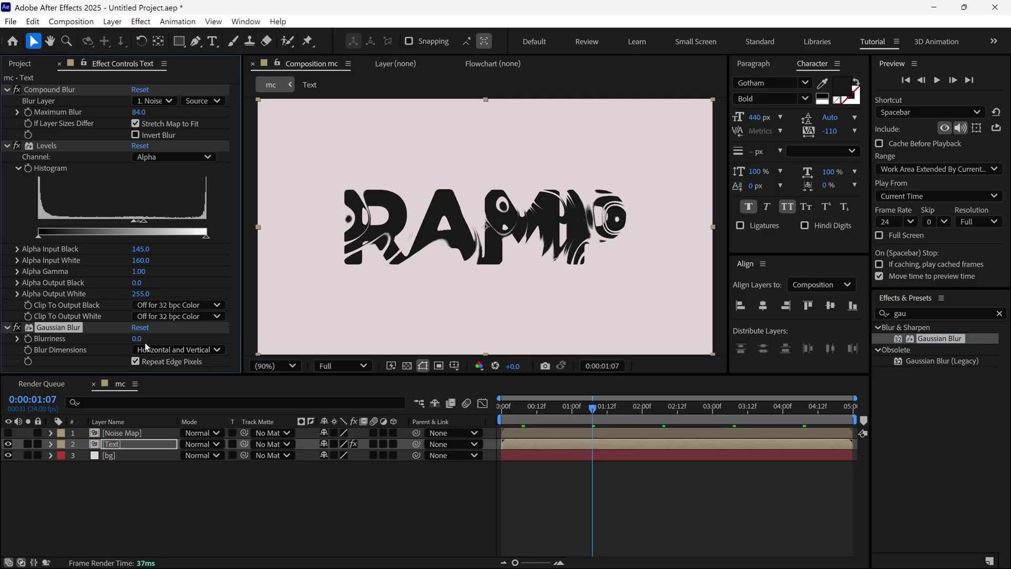
click(138, 339)
text(20)
key(Return)
Step: Add a second Levels on the Alpha channel with Input Black 112 and Input White 118
click(927, 313)
text(le)
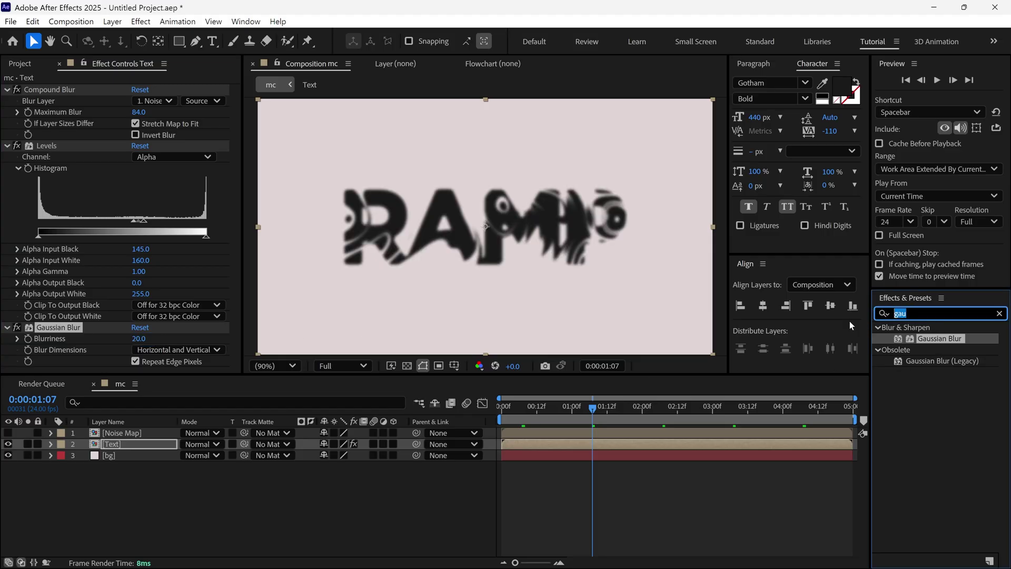
text(vel)
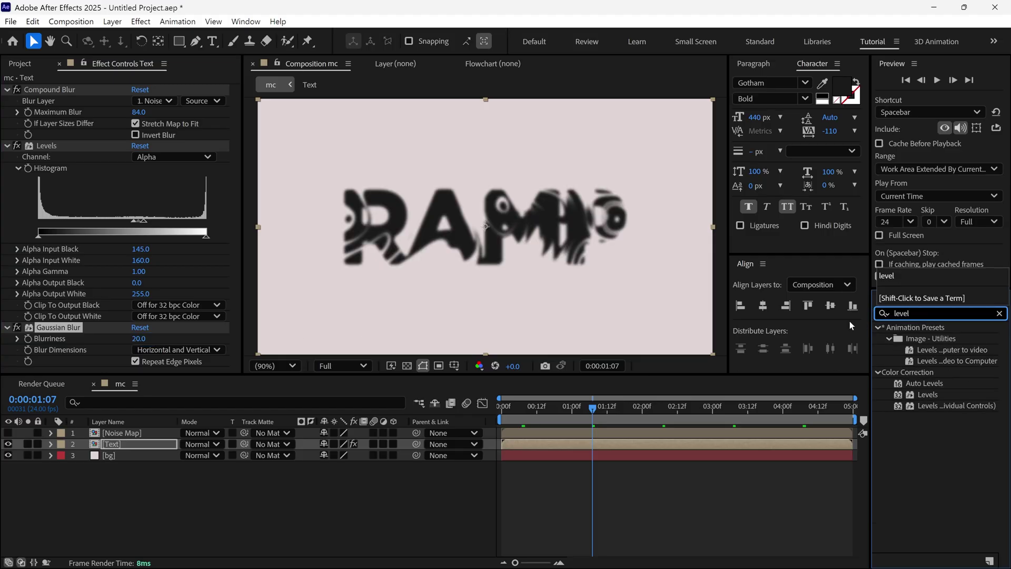
drag(927, 394, 203, 366)
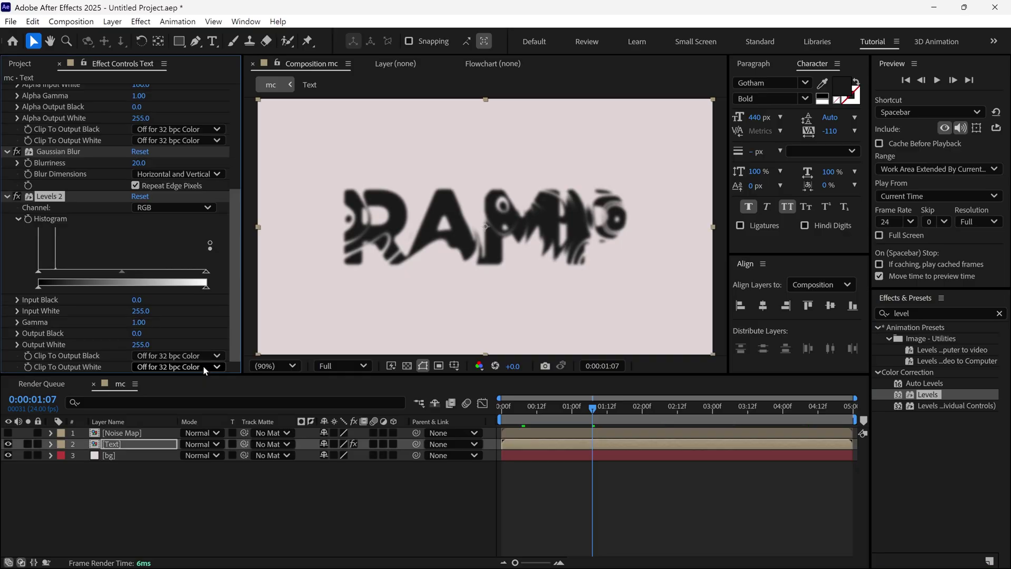
click(167, 207)
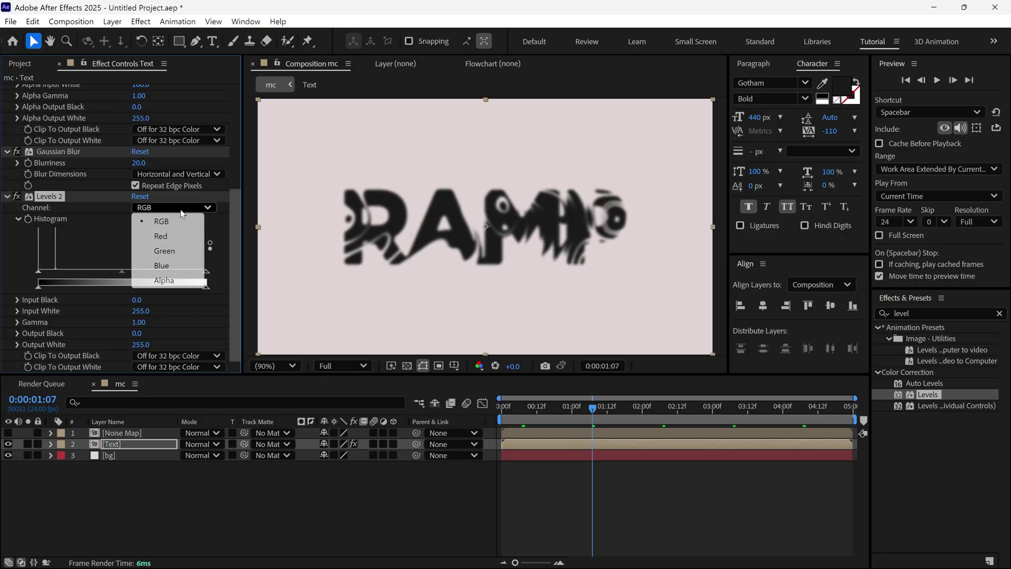
click(169, 284)
drag(39, 271, 112, 271)
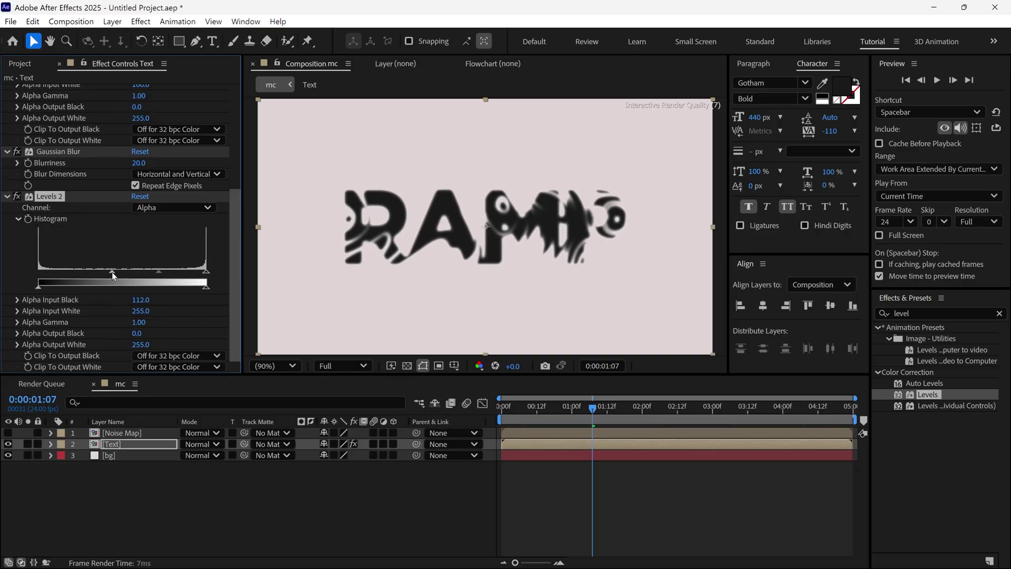
drag(206, 271, 119, 280)
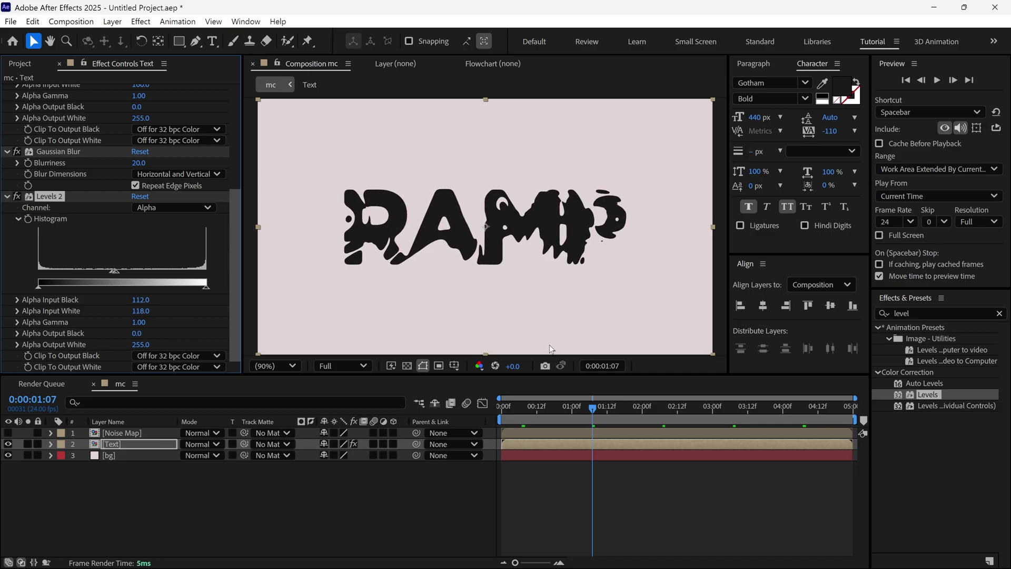
drag(593, 416, 624, 421)
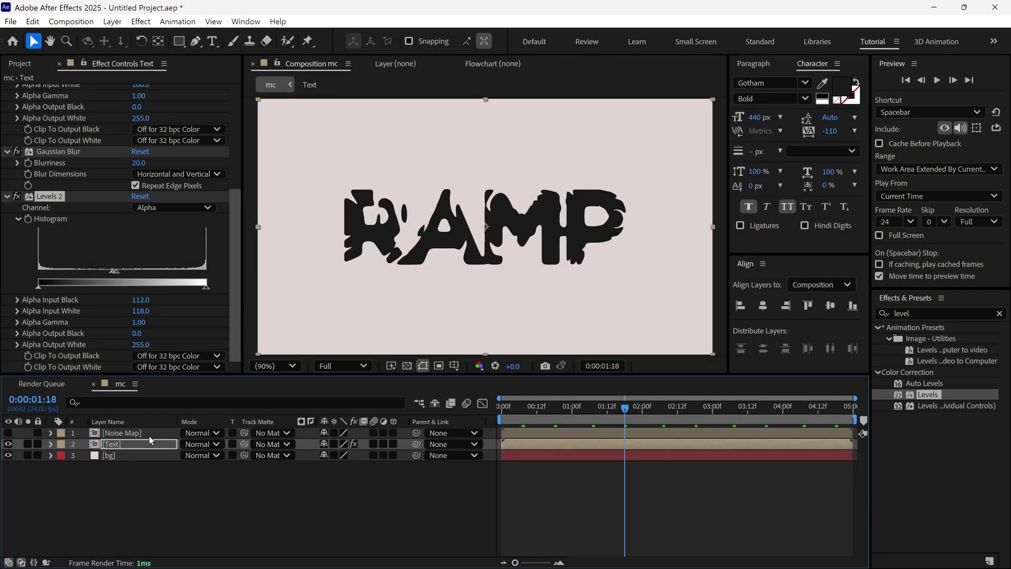
Step: Open the Noise Map comp and select the Fractal Noise Random Seed property
double_click(150, 435)
click(149, 436)
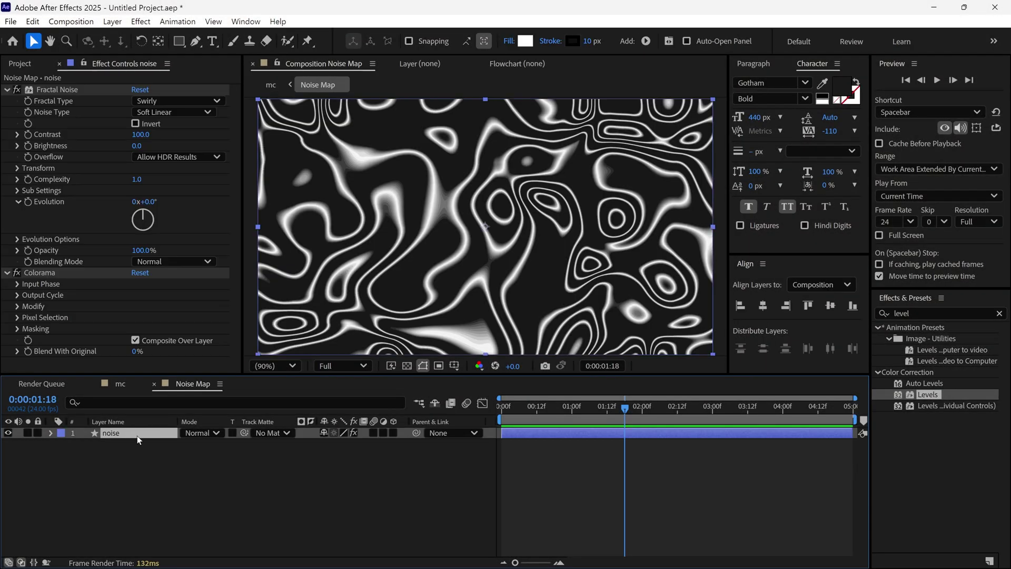
click(154, 402)
text(rand)
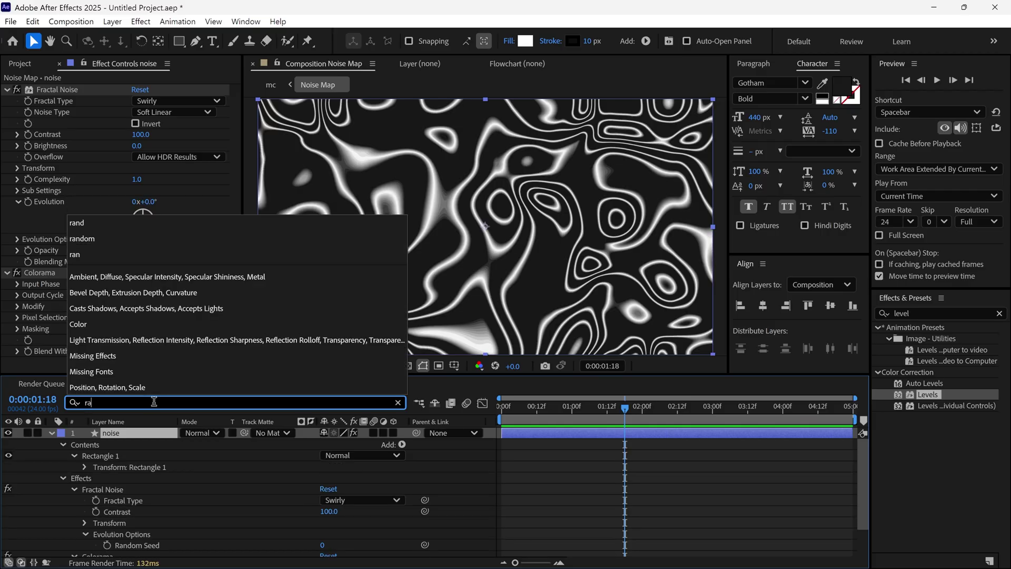
click(141, 480)
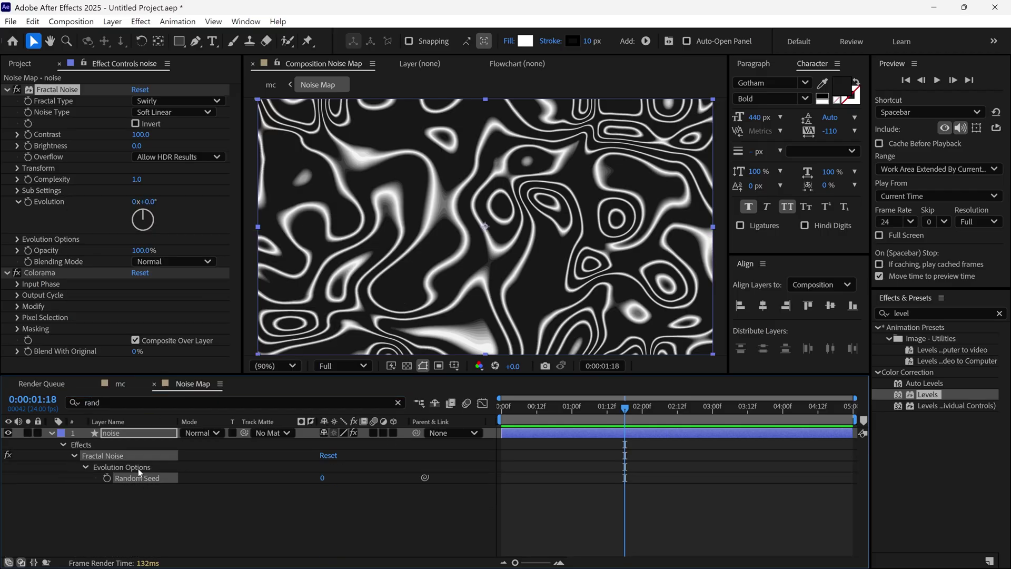
Step: Show Essential Graphics with Noise Map as primary and add Random Seed as a control
click(252, 22)
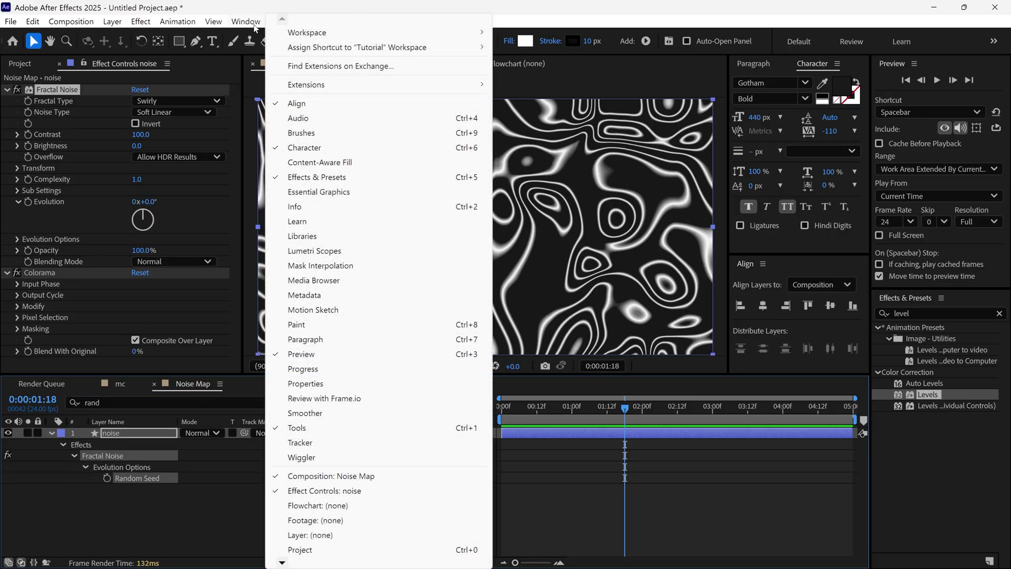
click(328, 194)
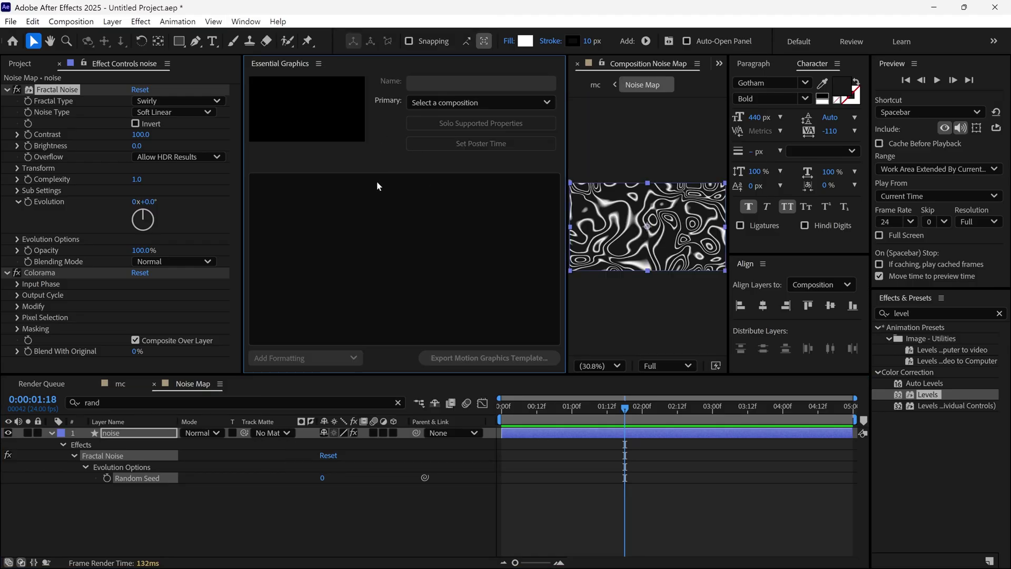
click(437, 103)
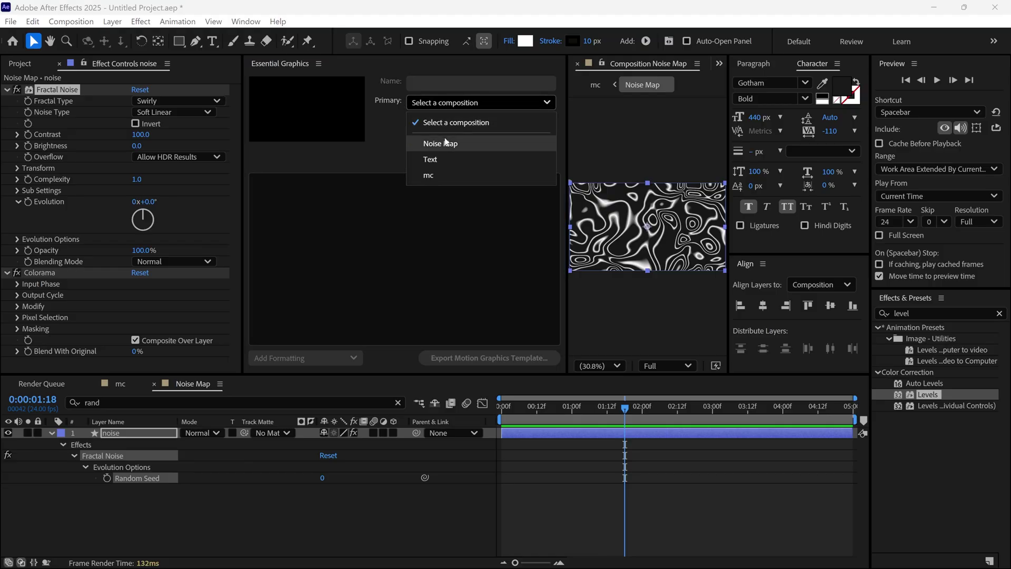
click(470, 145)
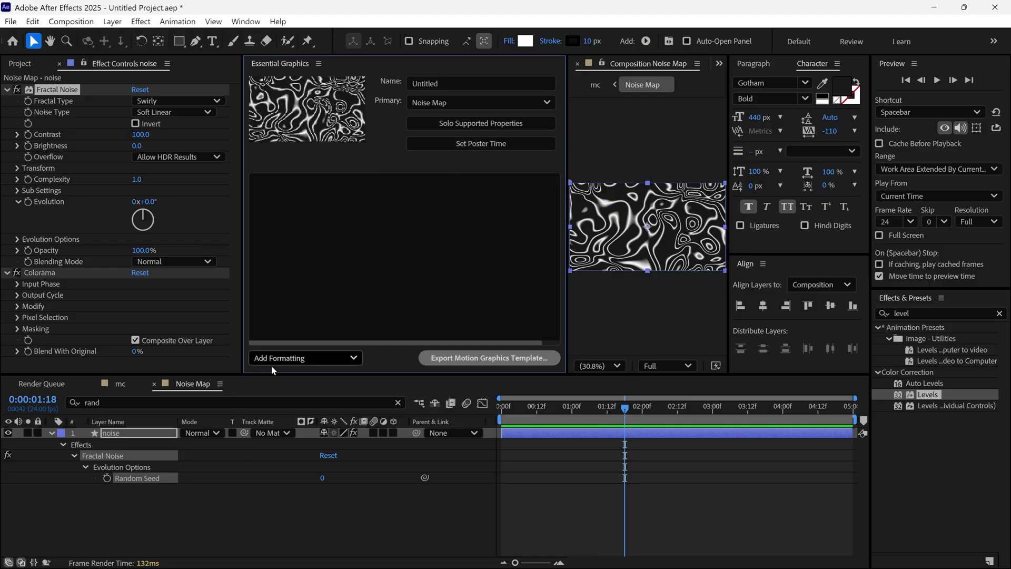
drag(149, 479, 337, 223)
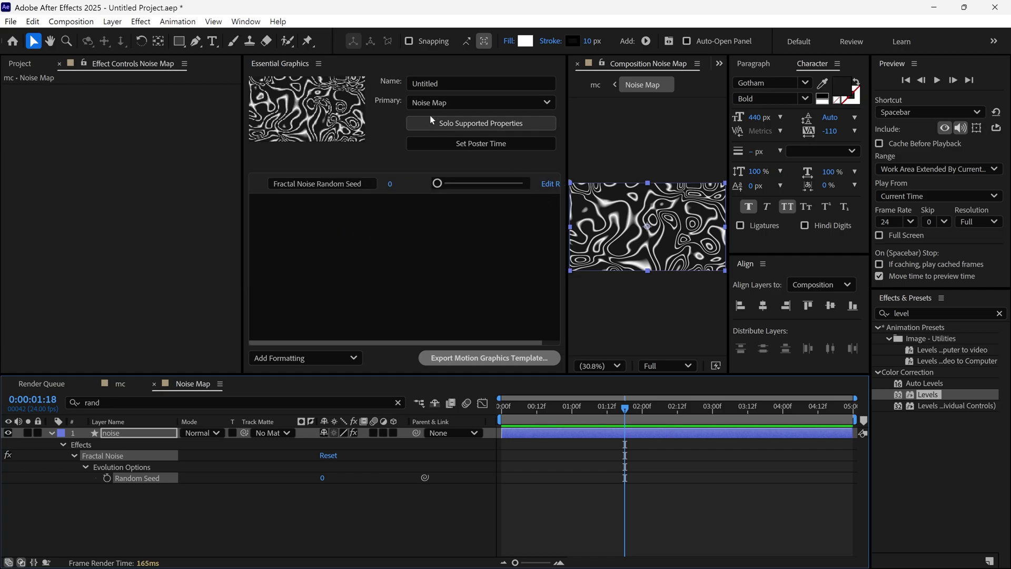
Step: Close Essential Graphics and set the Noise Map layer's Random Seed to 9 in mc
click(318, 63)
click(353, 65)
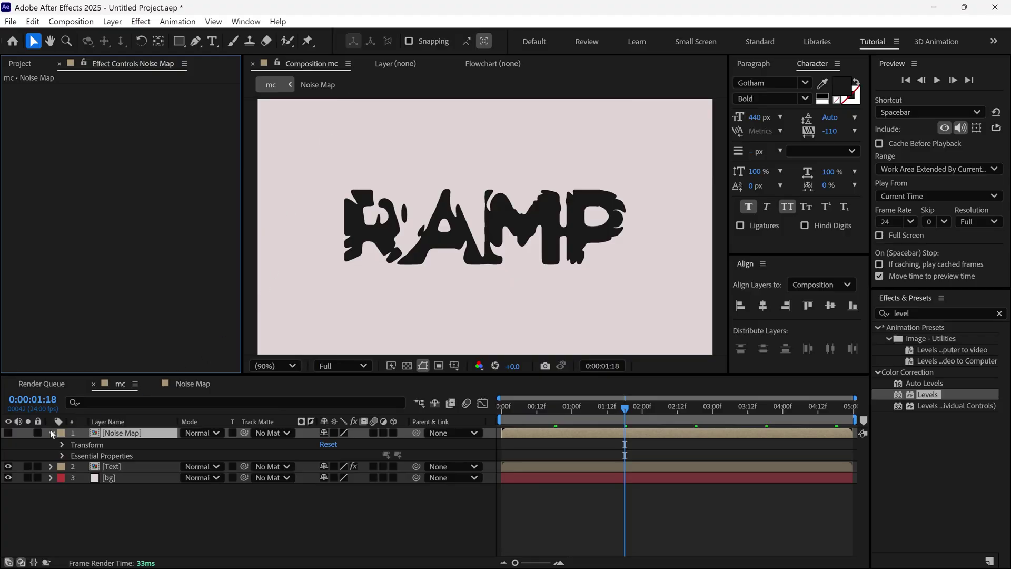
click(104, 457)
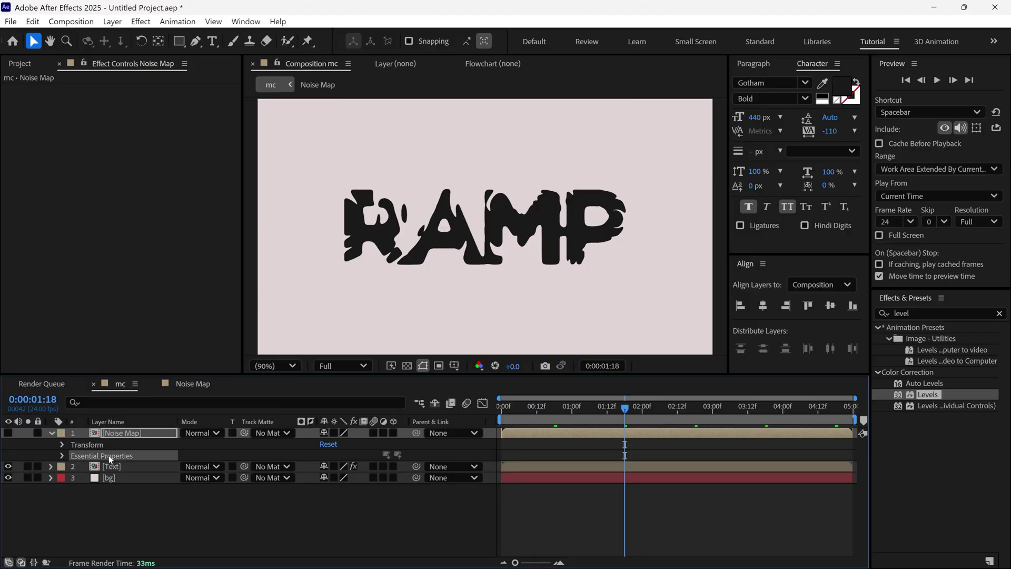
click(62, 456)
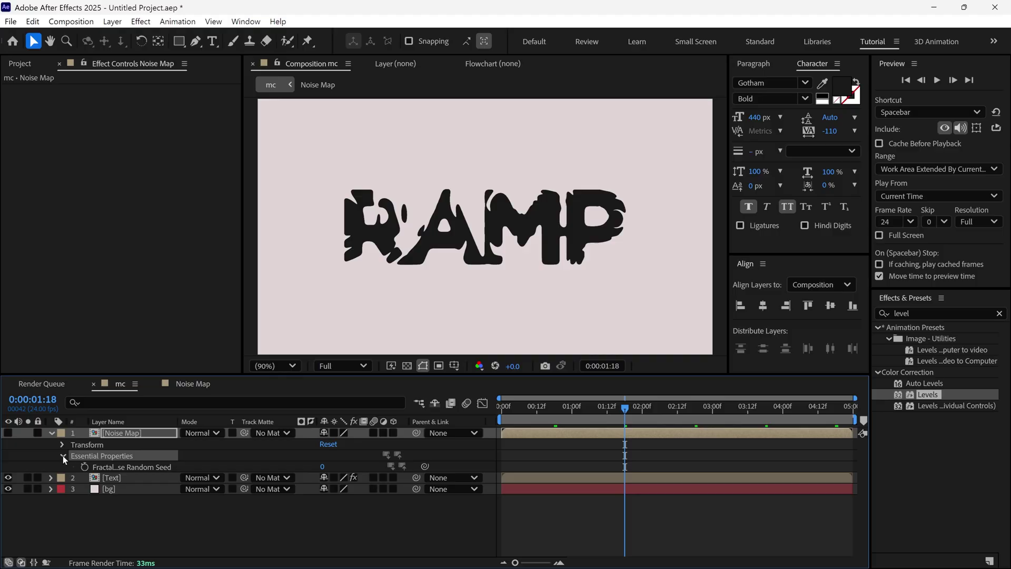
click(330, 467)
key(Up)
key(Up)
key(Up)
key(Up)
key(Up)
key(Up)
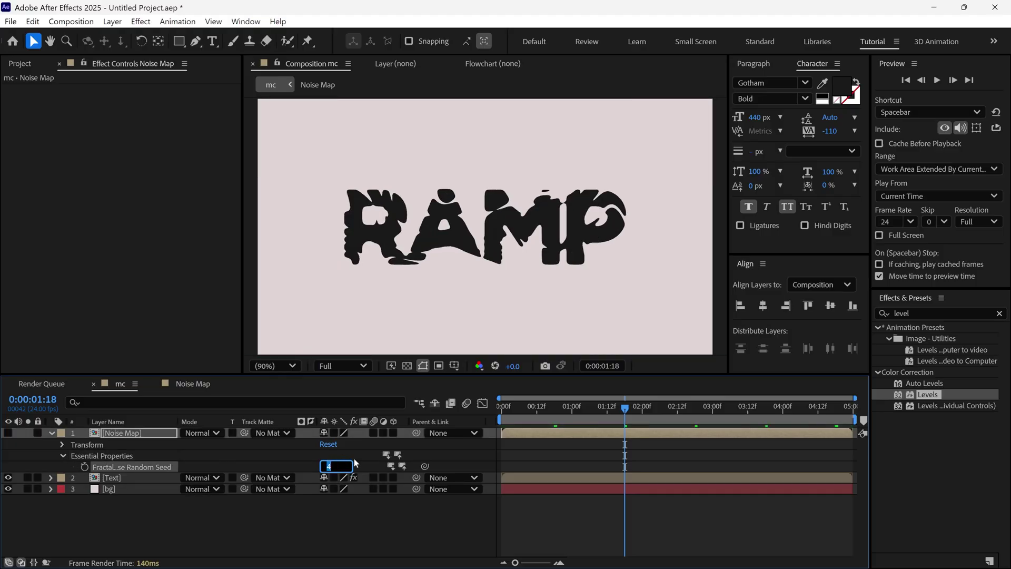
key(Up)
key(Up)
key(Up)
key(Return)
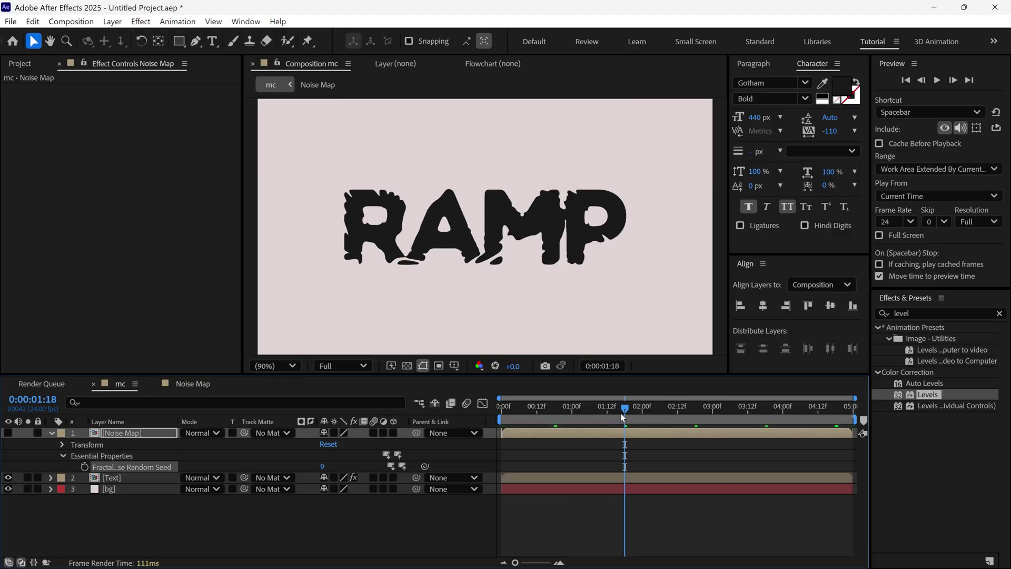
Step: Preview the reshaped RAMP animation from an earlier frame
drag(626, 408, 546, 428)
key(space)
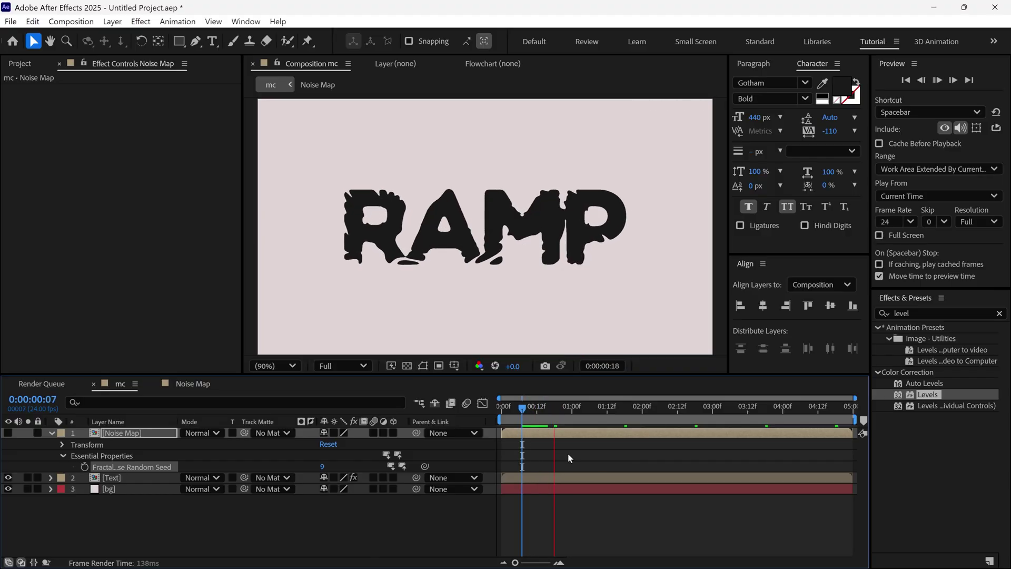
click(351, 462)
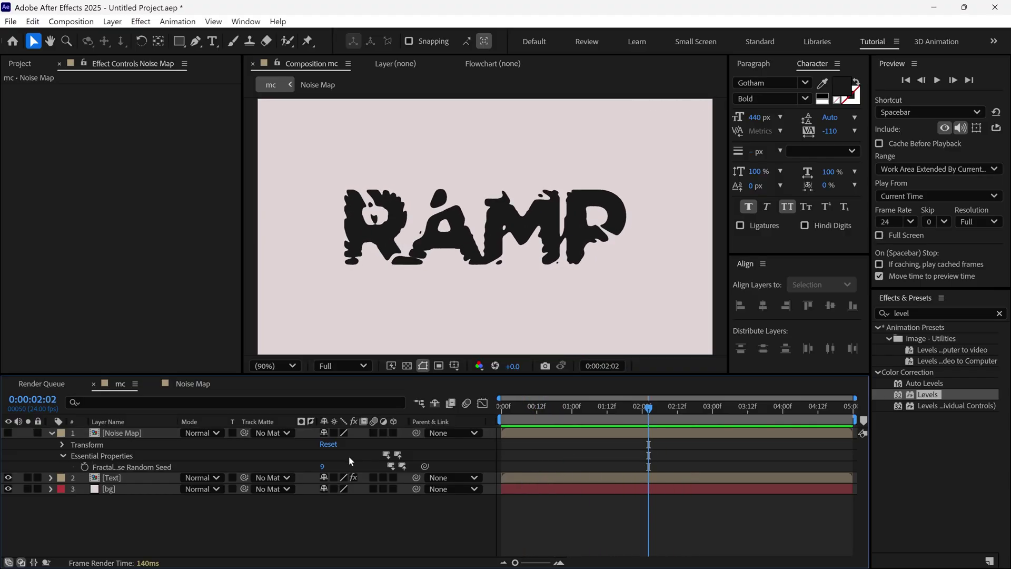
Step: Add a new adjustment layer at the top of the mc composition
click(53, 433)
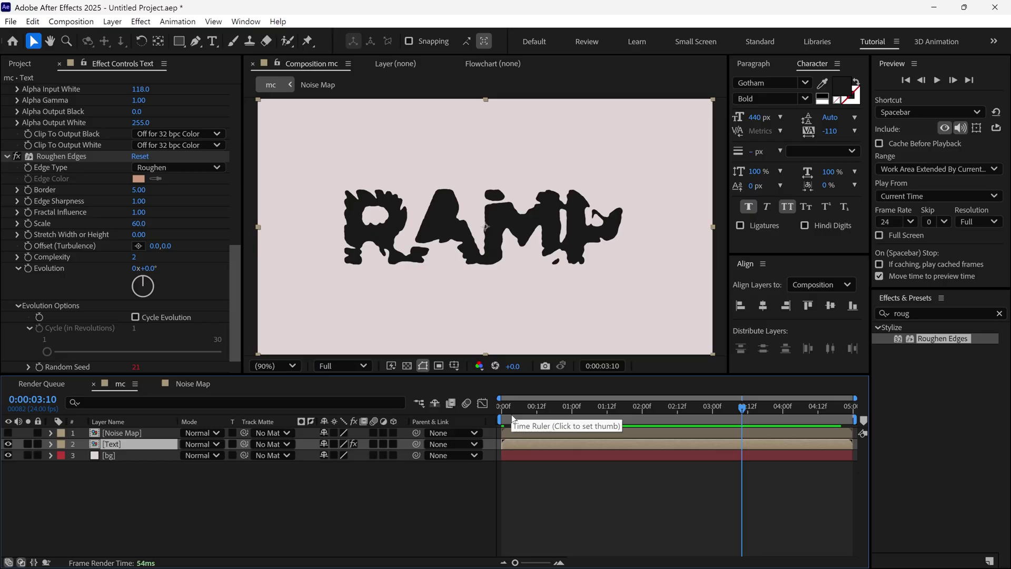
right_click(249, 488)
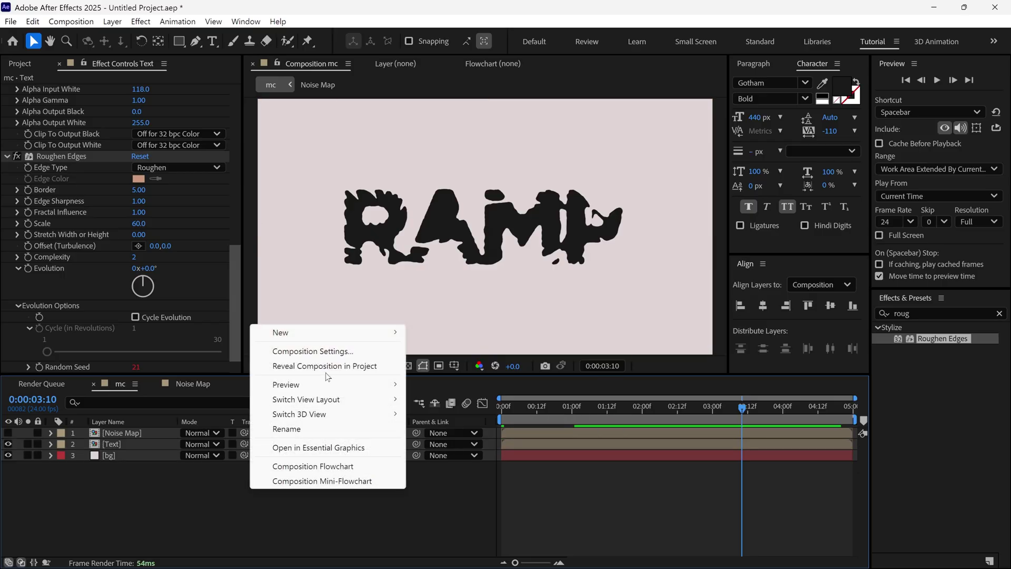
mouse_move(379, 332)
click(457, 439)
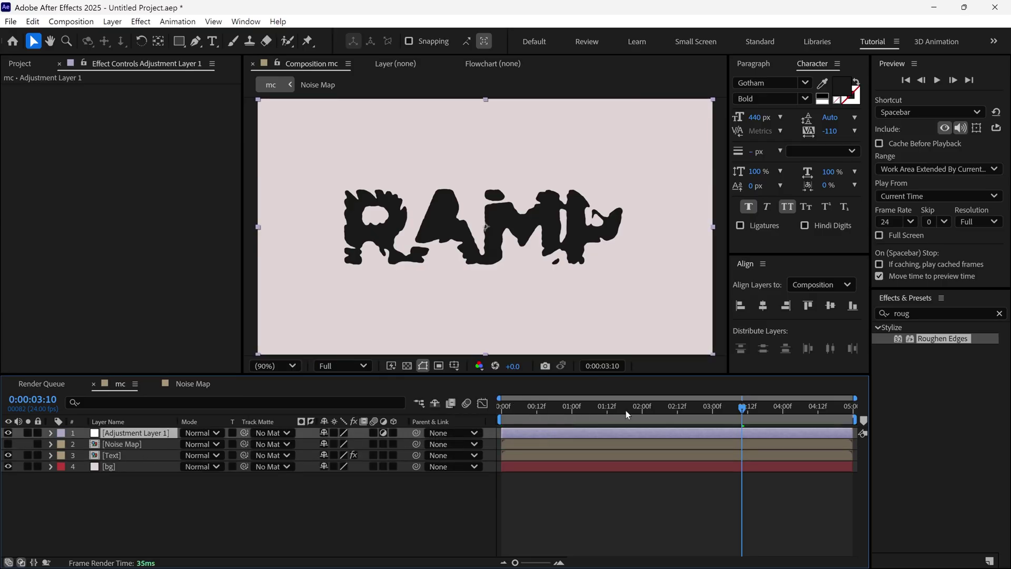
Step: Apply Noise to the adjustment layer at 15% with Use Color Noise turned off
click(933, 320)
text(noise)
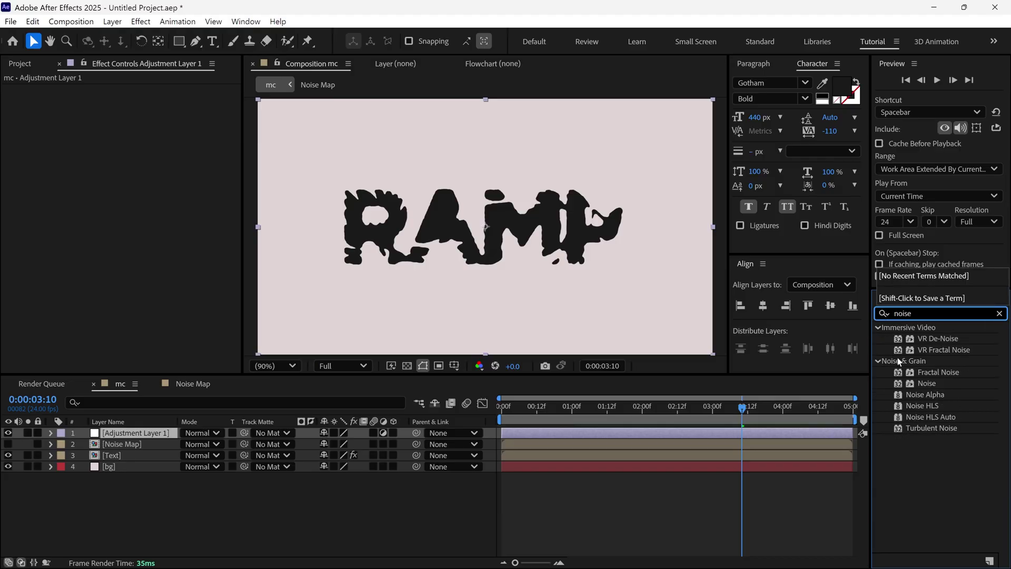
drag(926, 383, 139, 435)
click(140, 100)
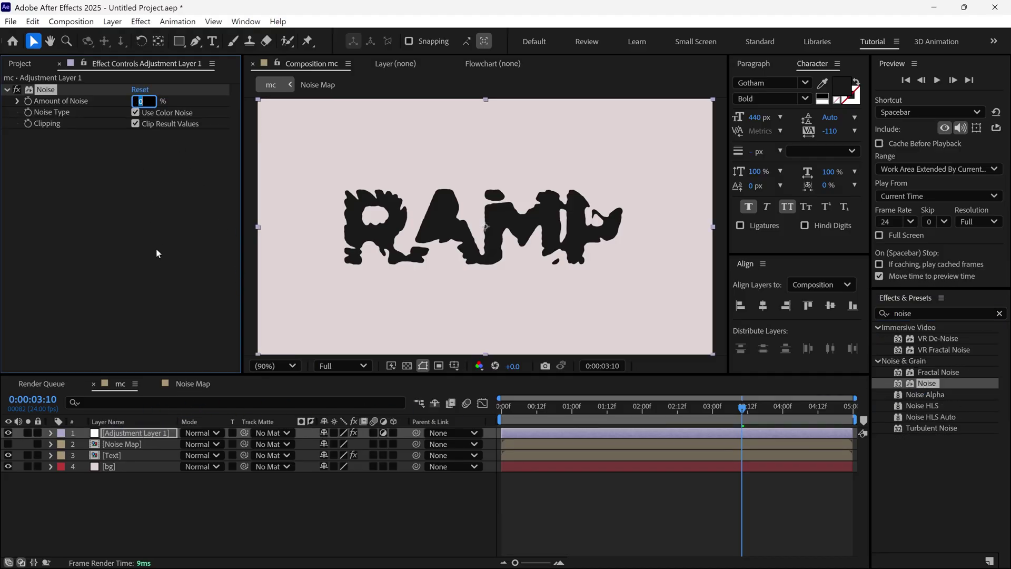
text(15)
key(Return)
key(period)
key(period)
key(period)
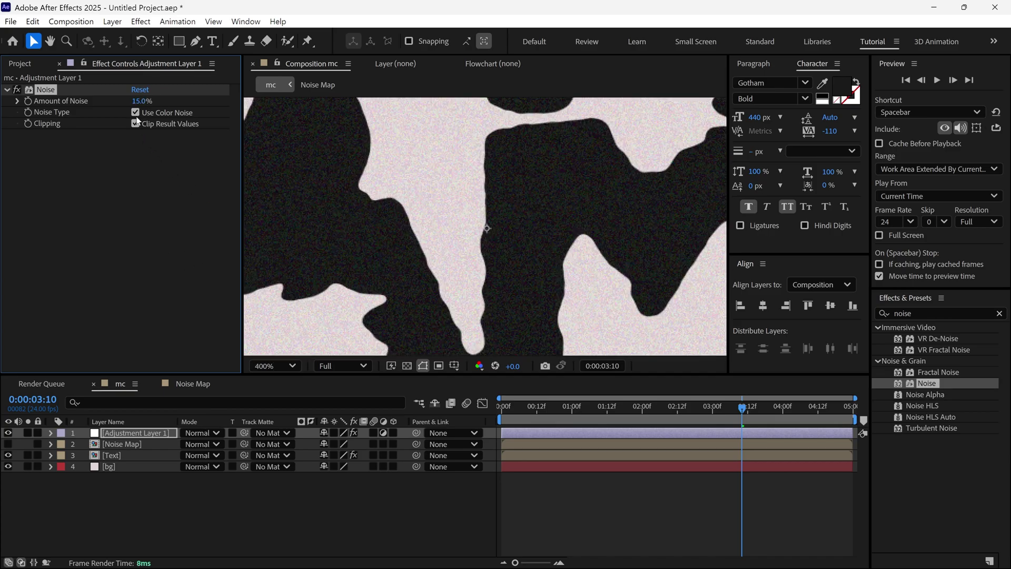
click(135, 112)
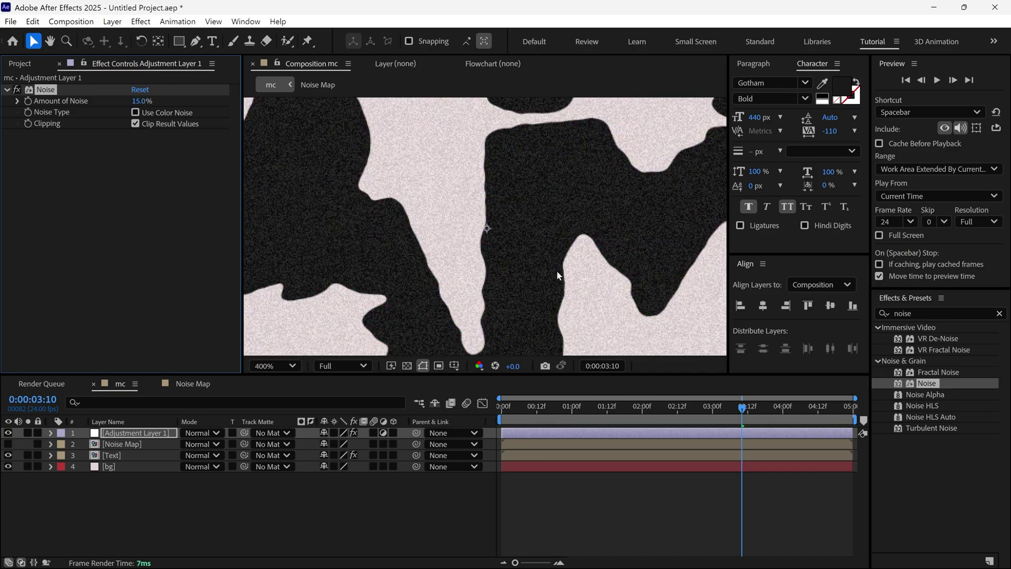
key(shift+slash)
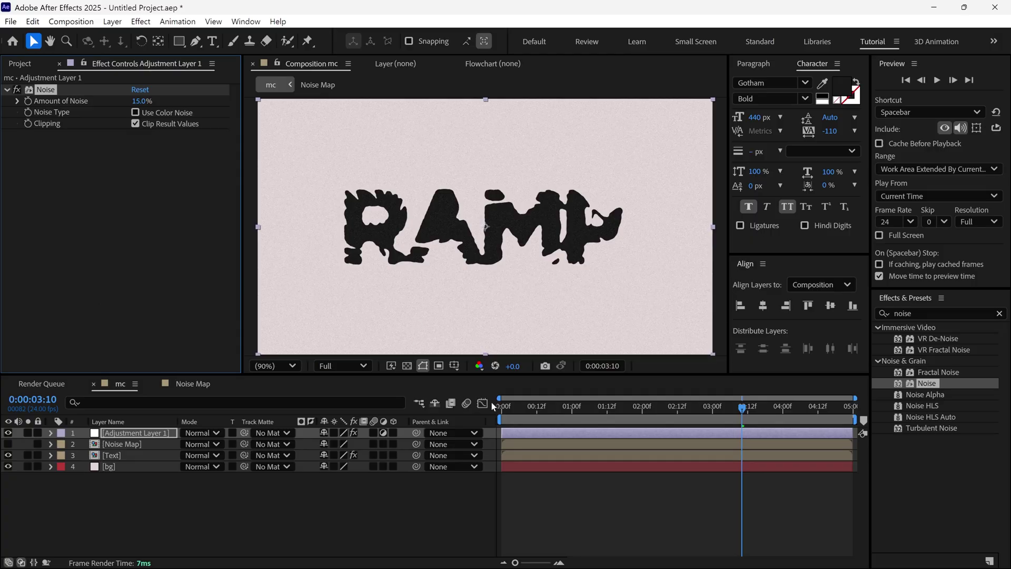
key(Home)
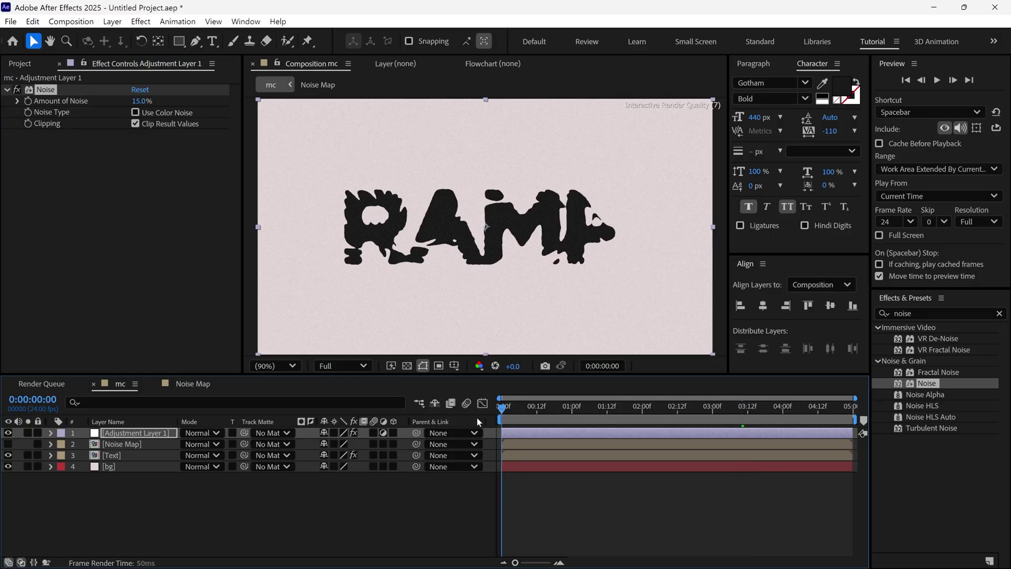